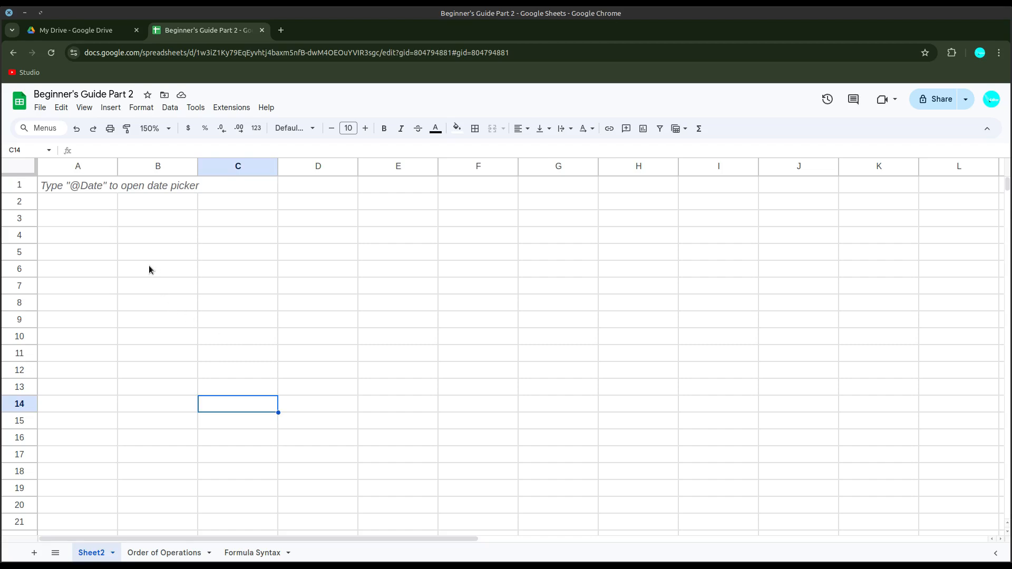
Step: Enter the addition formula =4+6 in cell B4
{"action": "left_click", "coordinate": [160, 238]}
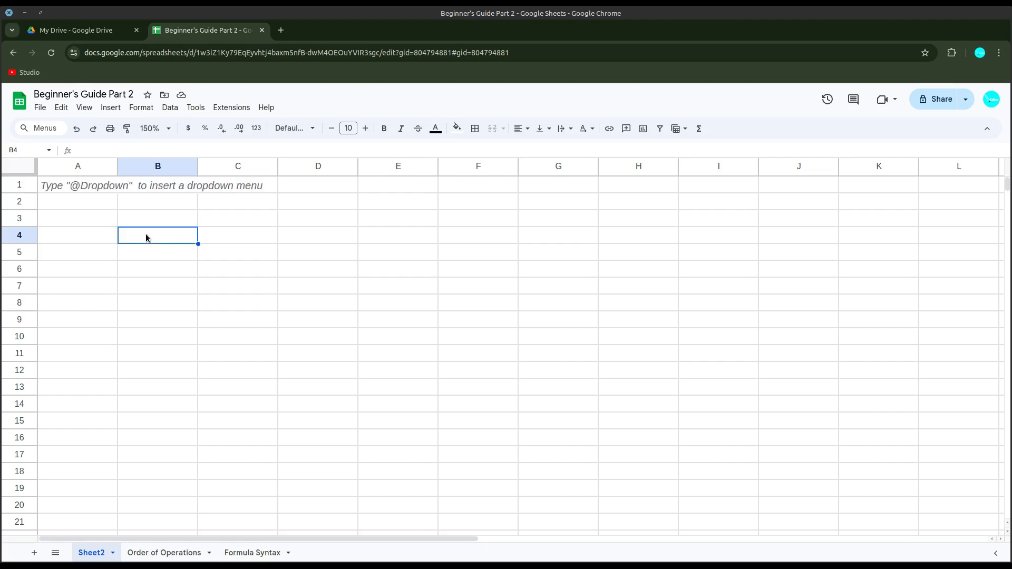
{"action": "type", "text": "="}
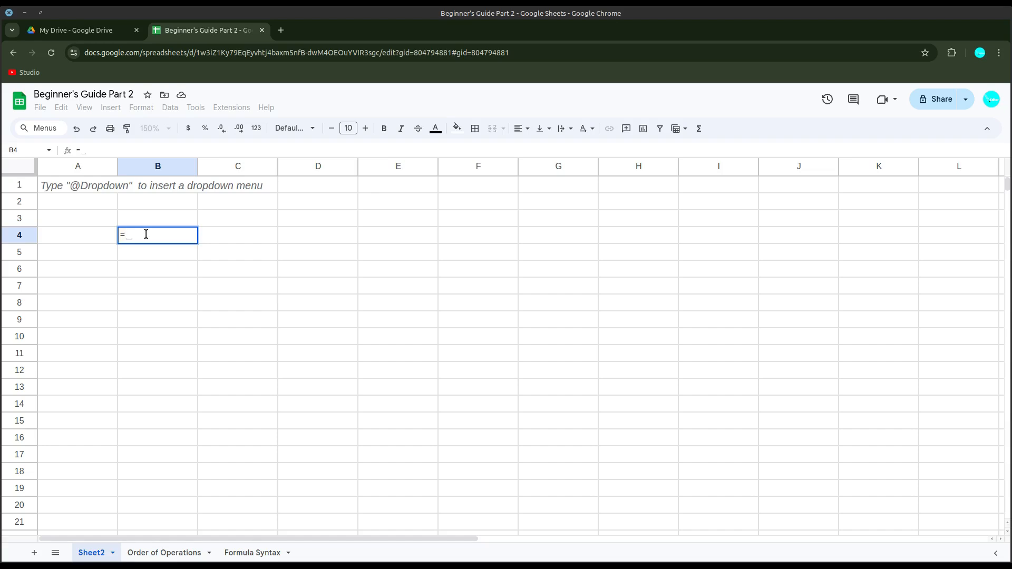
{"action": "type", "text": "5+5"}
{"action": "key", "text": "Return"}
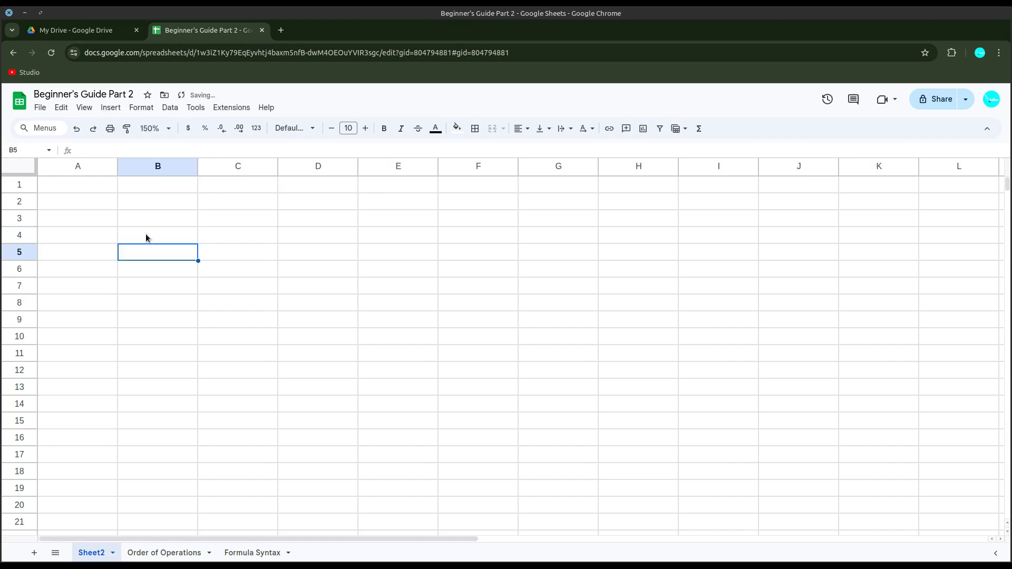
Step: Replace the content of cell B4 with the subtraction formula =25-10
{"action": "left_click", "coordinate": [147, 238]}
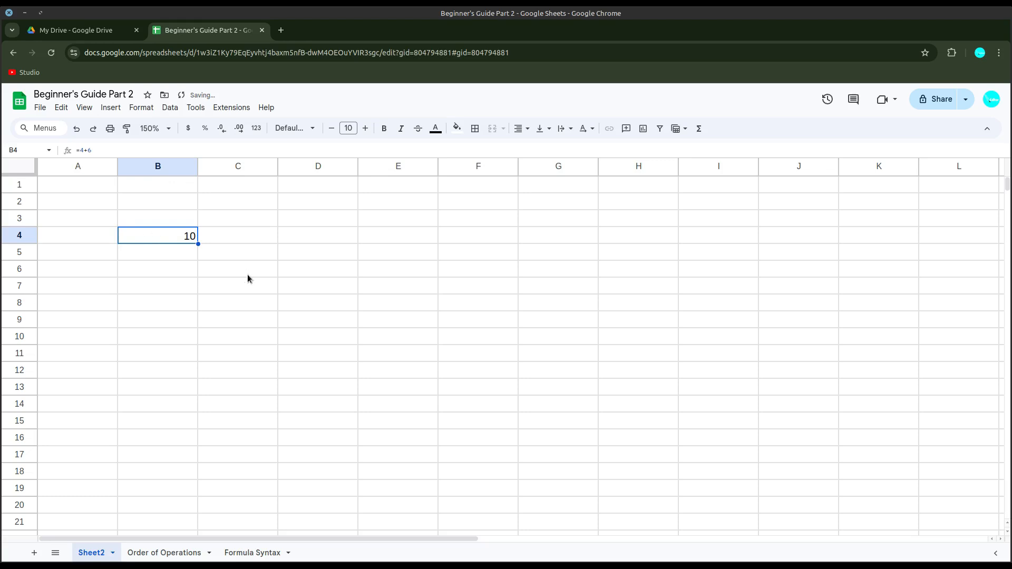
{"action": "type", "text": "="}
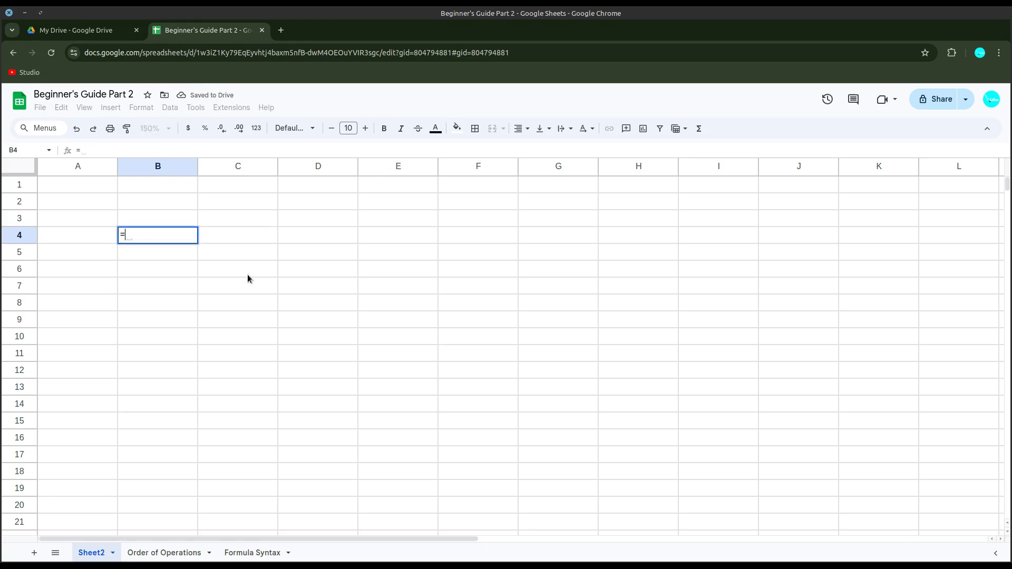
{"action": "type", "text": "25"}
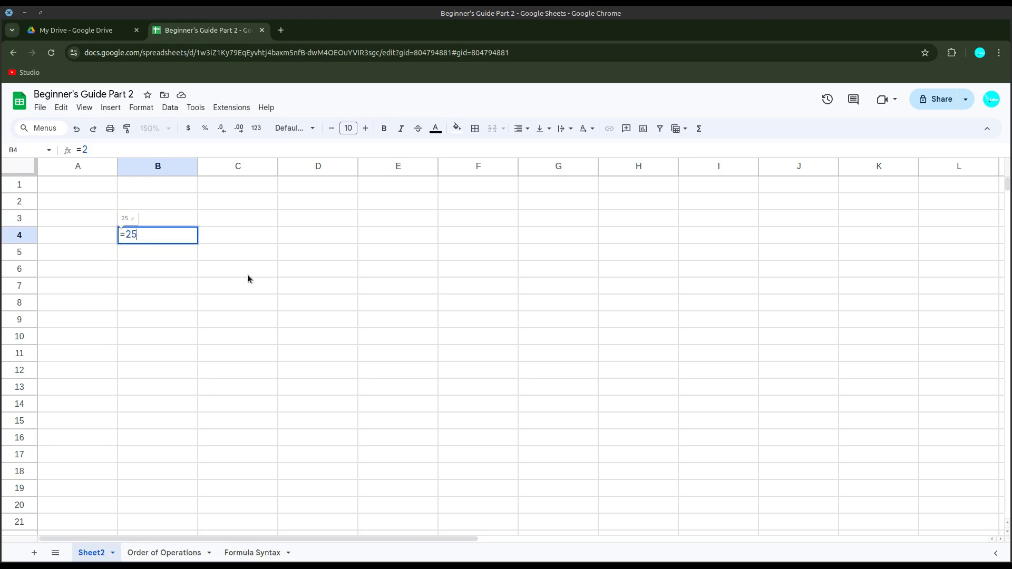
{"action": "type", "text": "-10"}
{"action": "key", "text": "Return"}
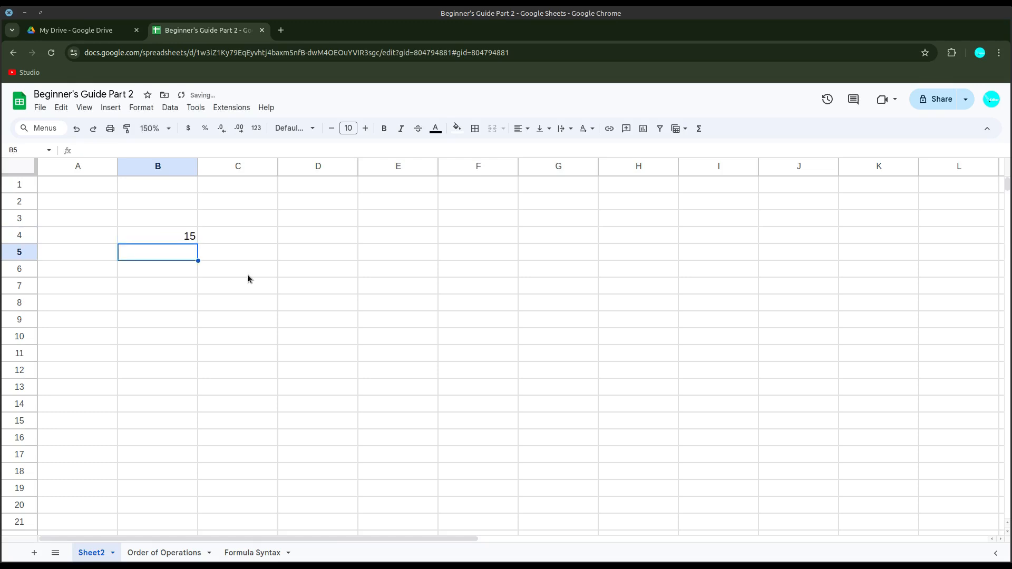
Step: Replace the content of cell B4 with the multiplication formula =5*8
{"action": "left_click", "coordinate": [177, 236]}
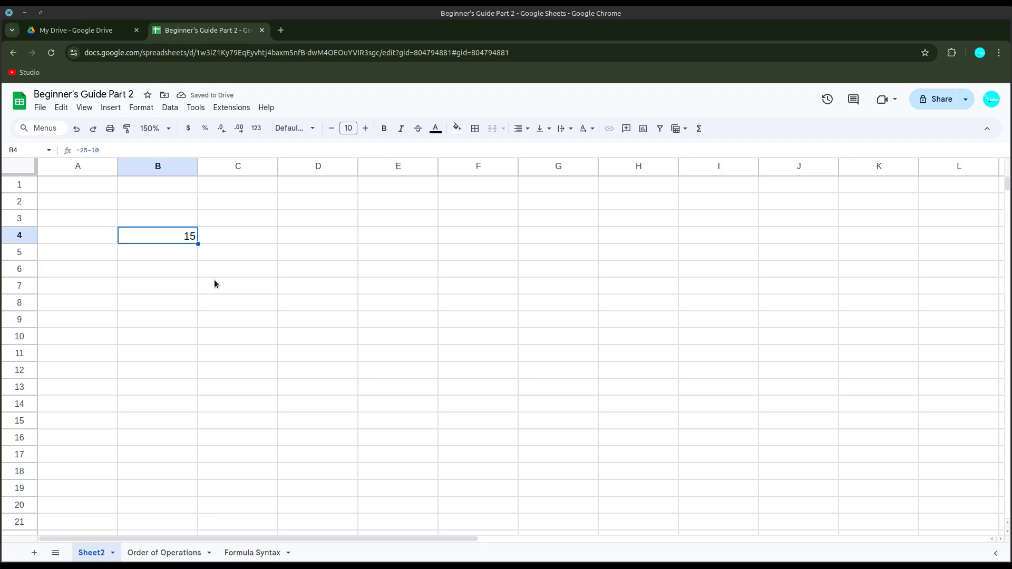
{"action": "type", "text": "=5*8"}
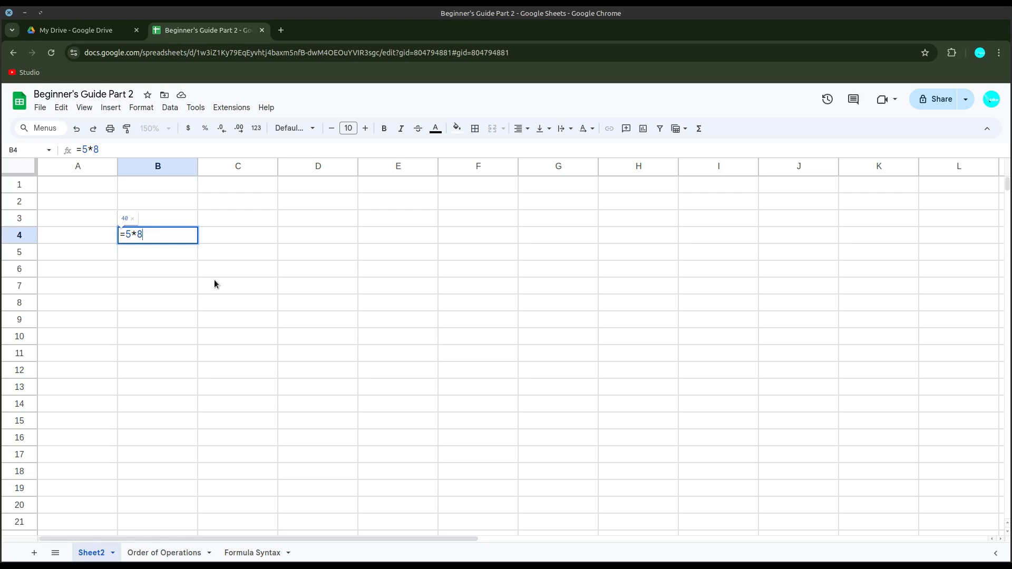
{"action": "key", "text": "Return"}
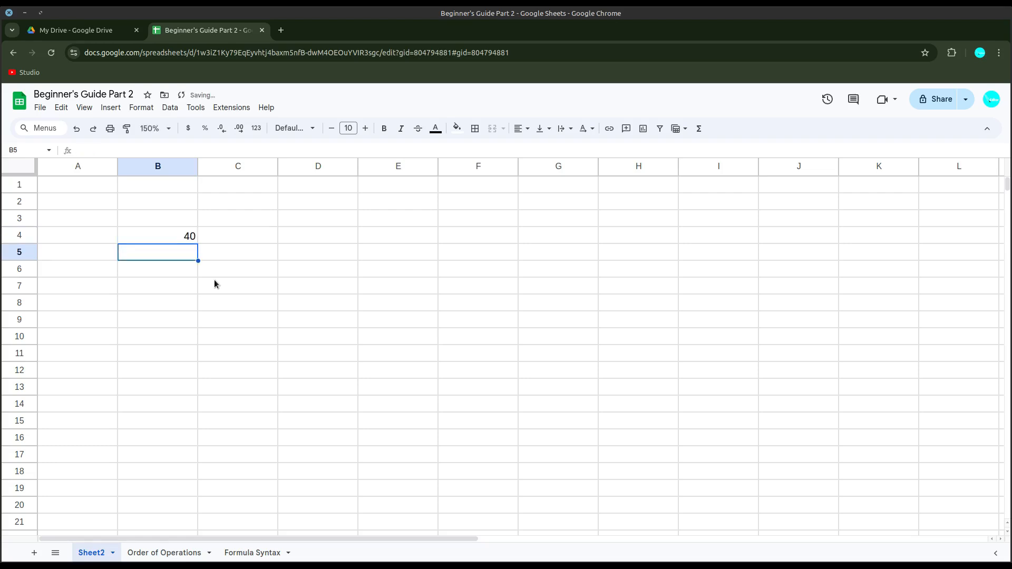
Step: Replace the content of cell B4 with the division formula =10/2
{"action": "key", "text": "Up"}
{"action": "type", "text": "="}
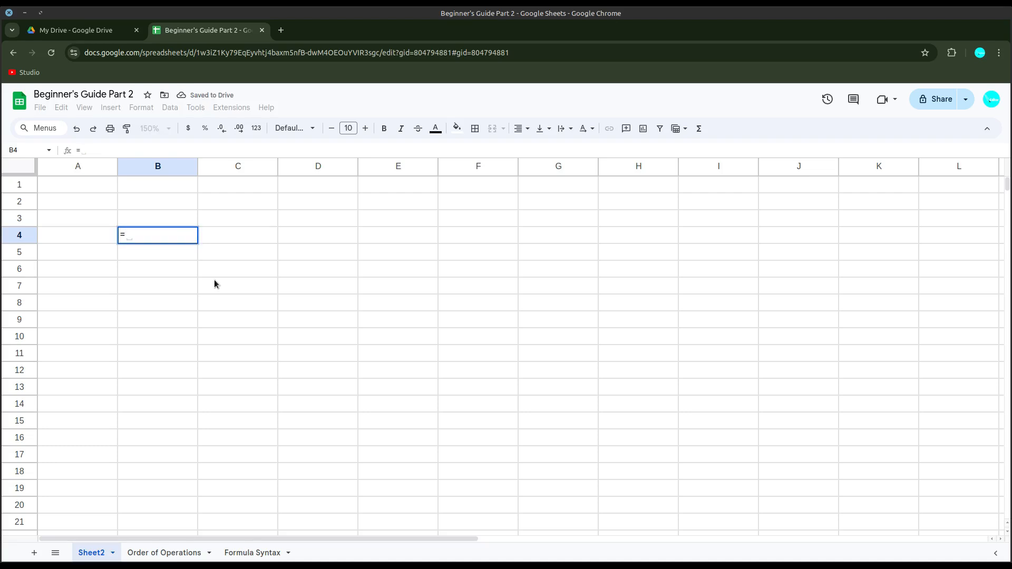
{"action": "type", "text": "10"}
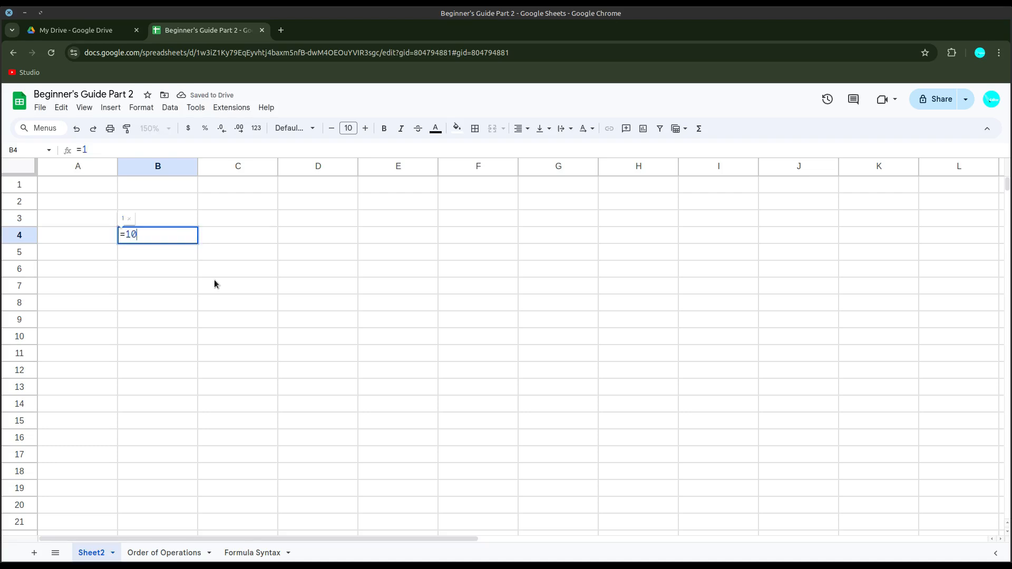
{"action": "type", "text": "/2"}
{"action": "key", "text": "Return"}
Step: Replace the content of cell B4 with the exponent expression 2^4, without an equals sign
{"action": "key", "text": "Up"}
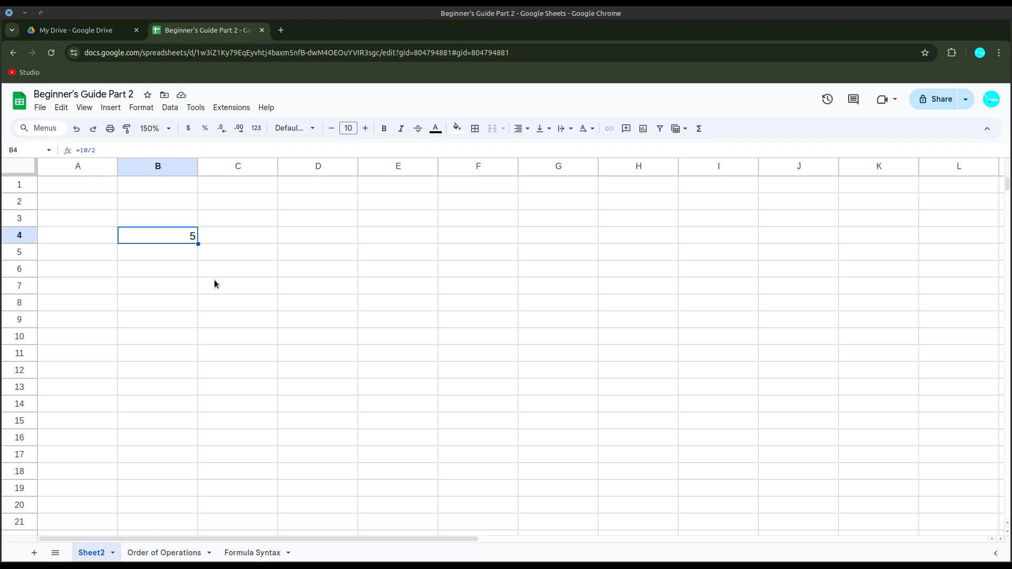
{"action": "type", "text": "2"}
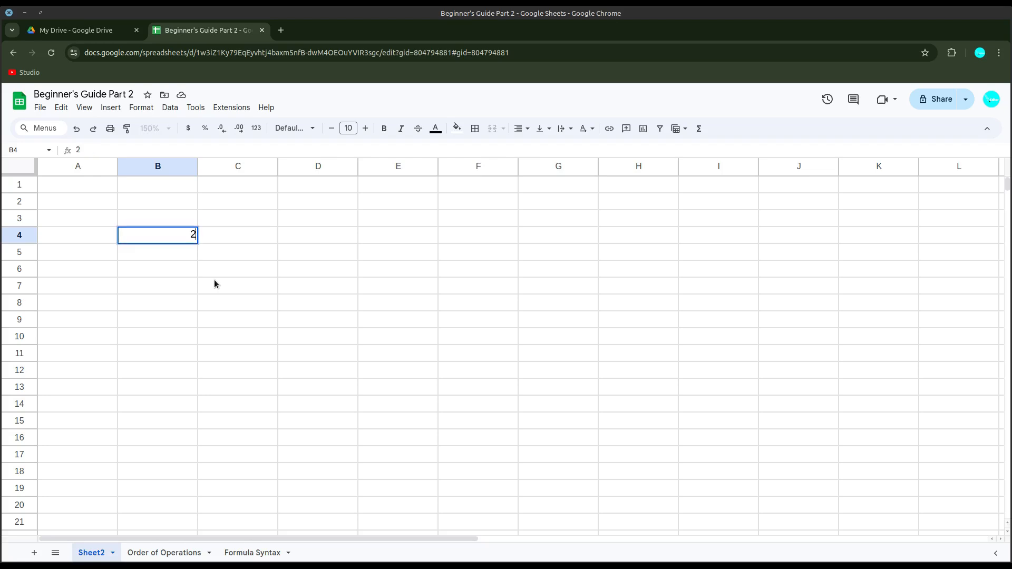
{"action": "type", "text": "^4"}
{"action": "key", "text": "Return"}
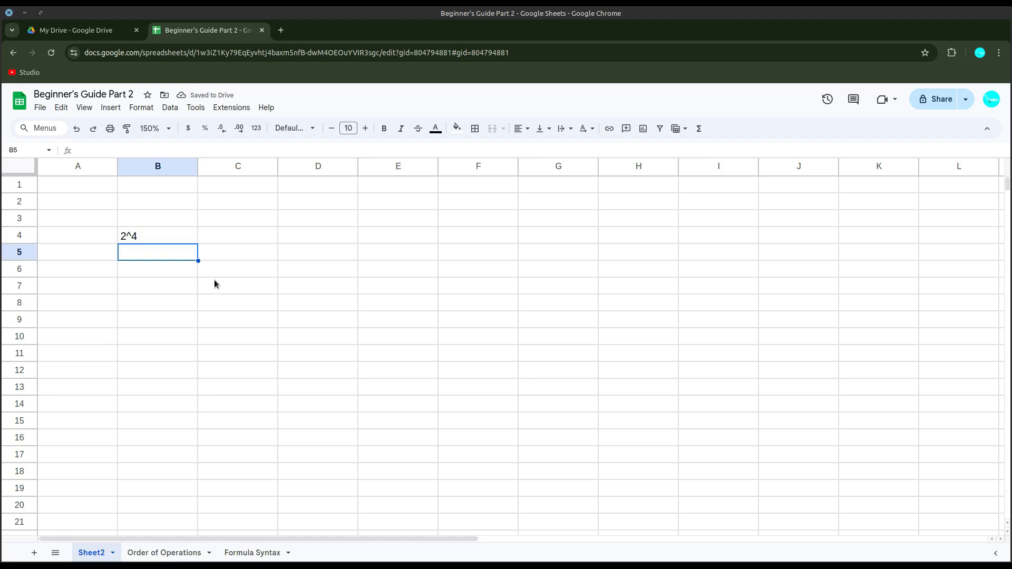
Step: Enter the repeated multiplication formula =2*2*2*2 in cell B5
{"action": "type", "text": "=2*"}
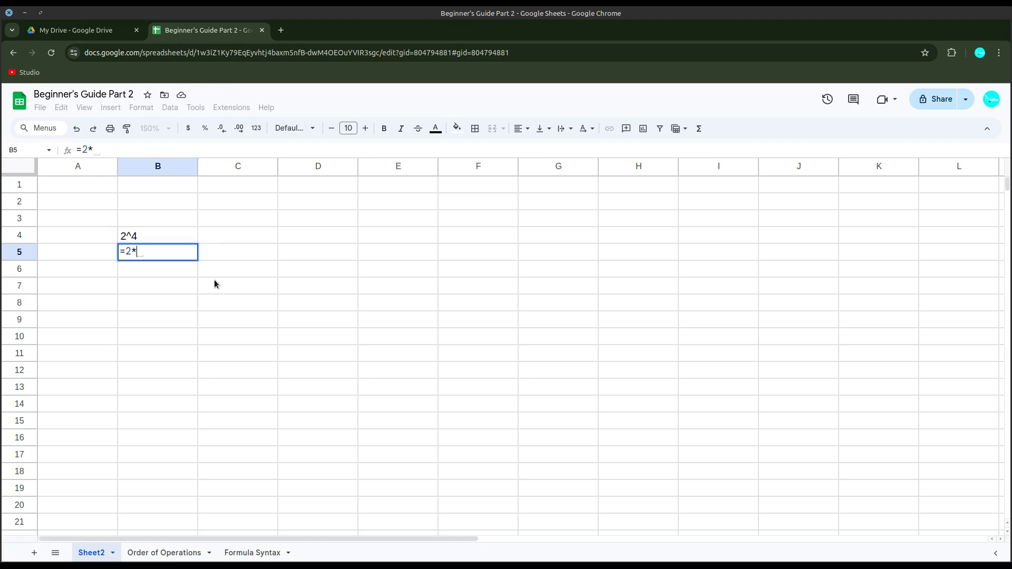
{"action": "type", "text": "2*2*2"}
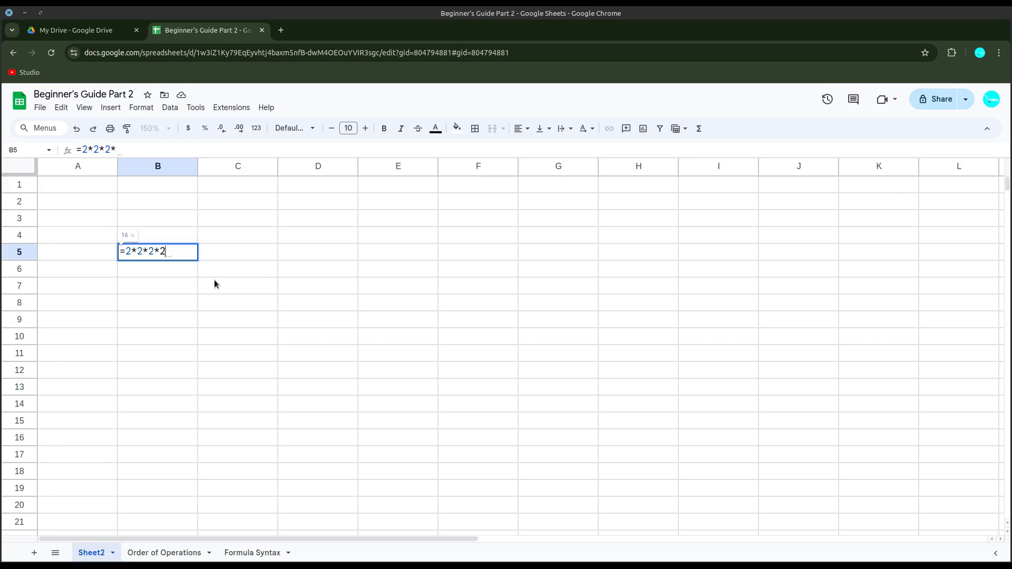
{"action": "key", "text": "Return"}
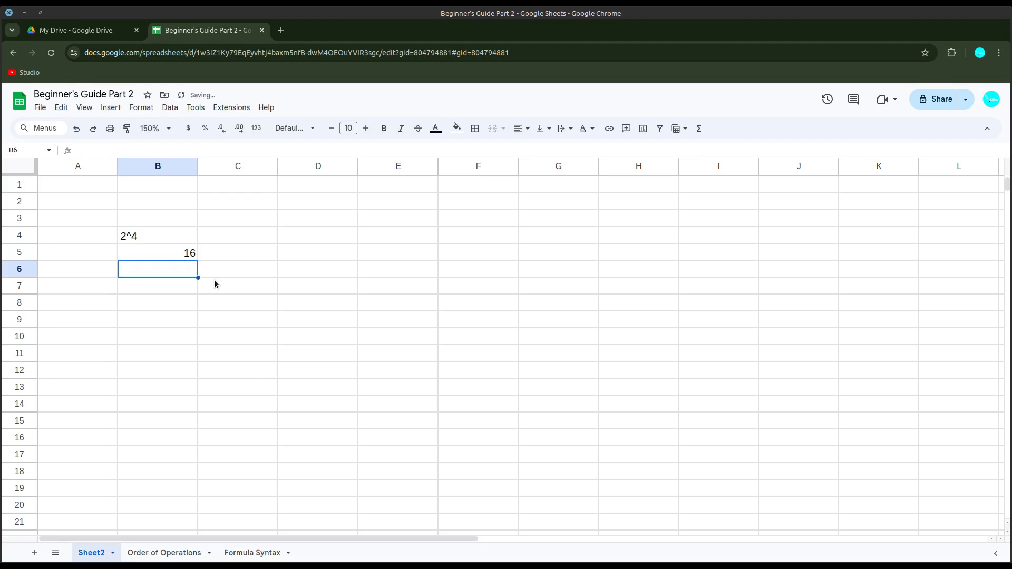
Step: Turn the text in cell B4 into the formula =2^4 by adding an equals sign at its start
{"action": "key", "text": "Up"}
{"action": "key", "text": "Up"}
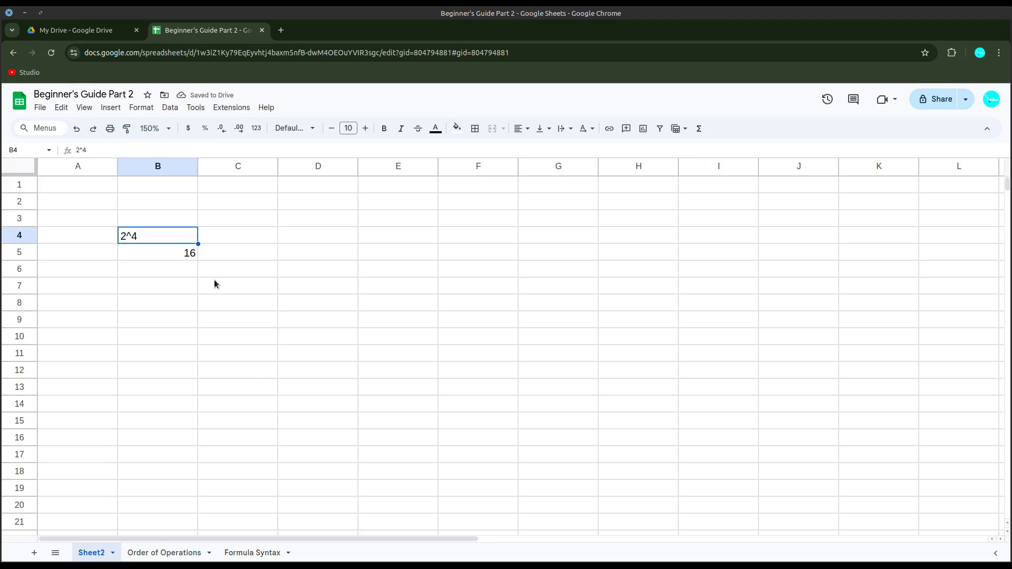
{"action": "key", "text": "F2"}
{"action": "key", "text": "Left"}
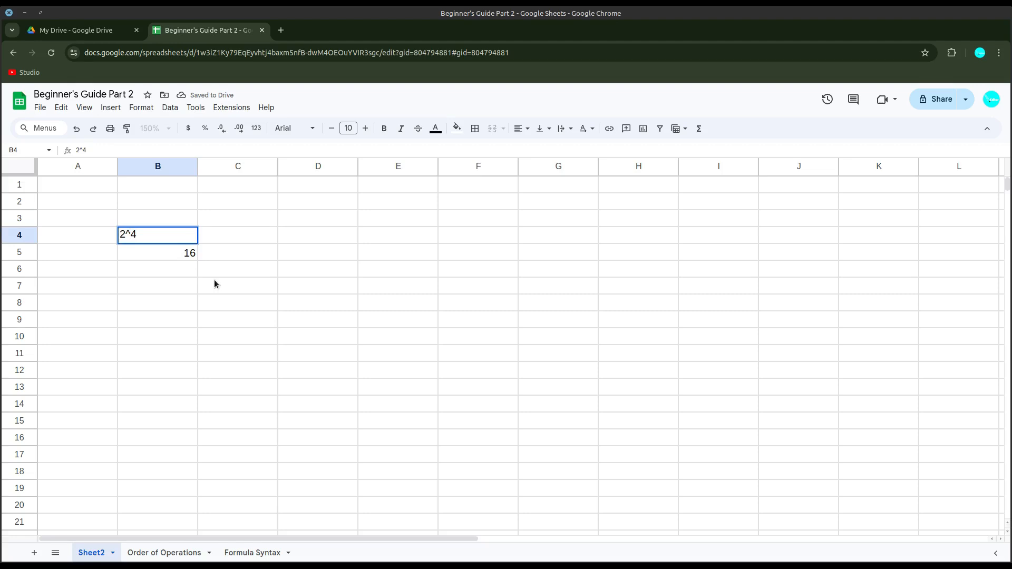
{"action": "key", "text": "Home"}
{"action": "type", "text": "="}
{"action": "key", "text": "Return"}
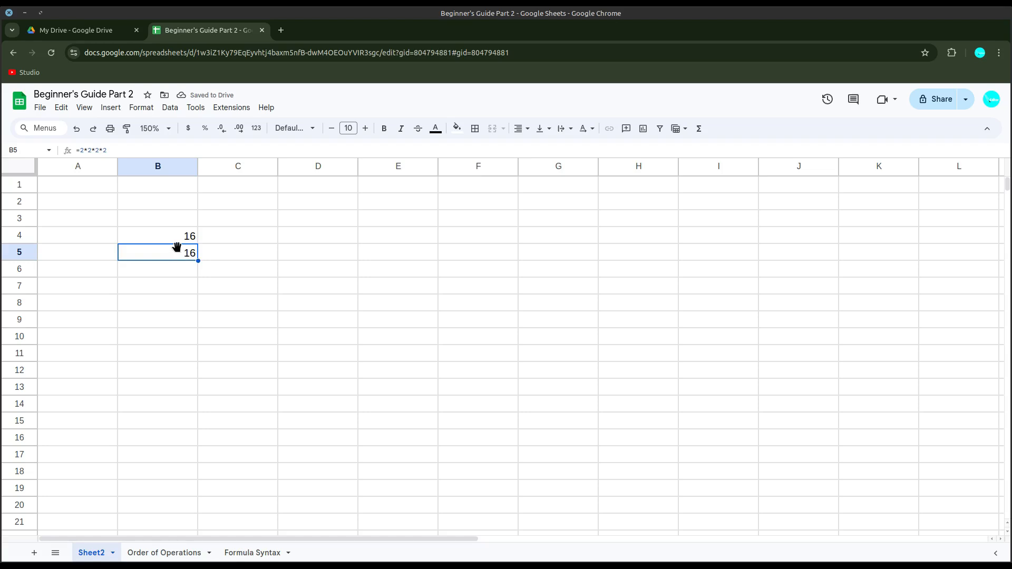
Step: Write the expression 4+5*8 as plain text in cell D4
{"action": "left_click", "coordinate": [281, 241]}
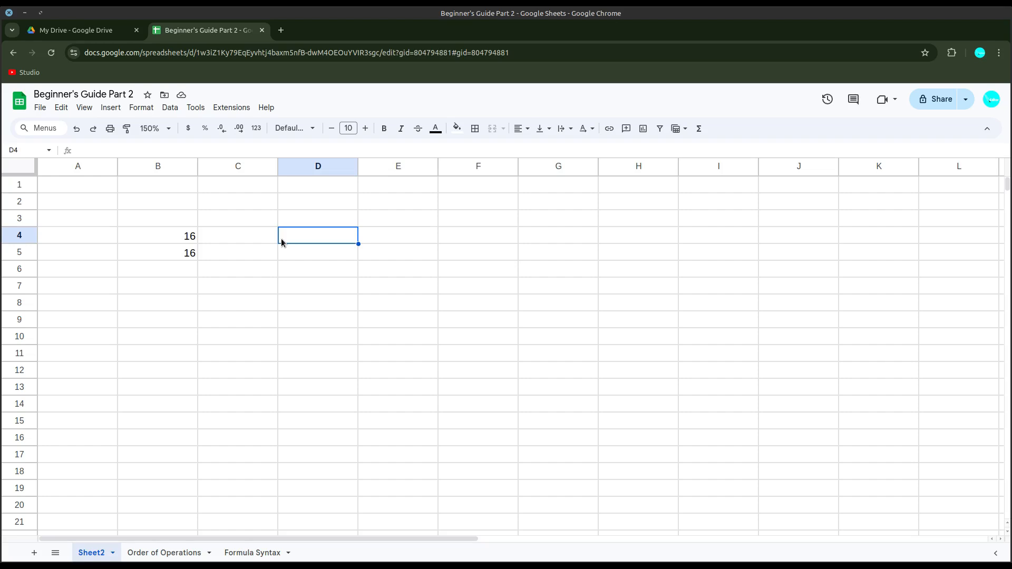
{"action": "type", "text": "4+5*"}
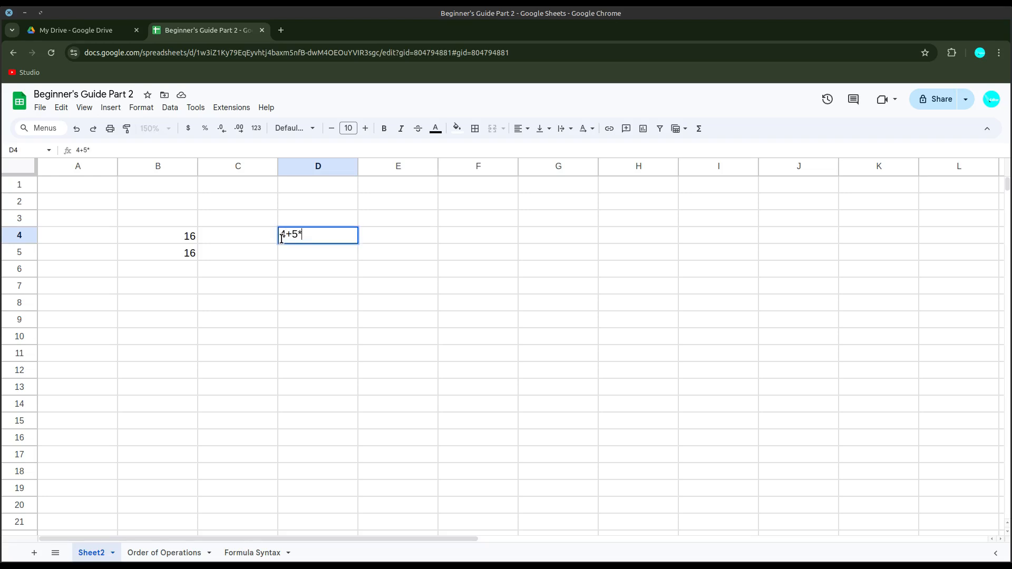
{"action": "type", "text": "8"}
{"action": "key", "text": "Return"}
{"action": "left_click", "coordinate": [321, 340]}
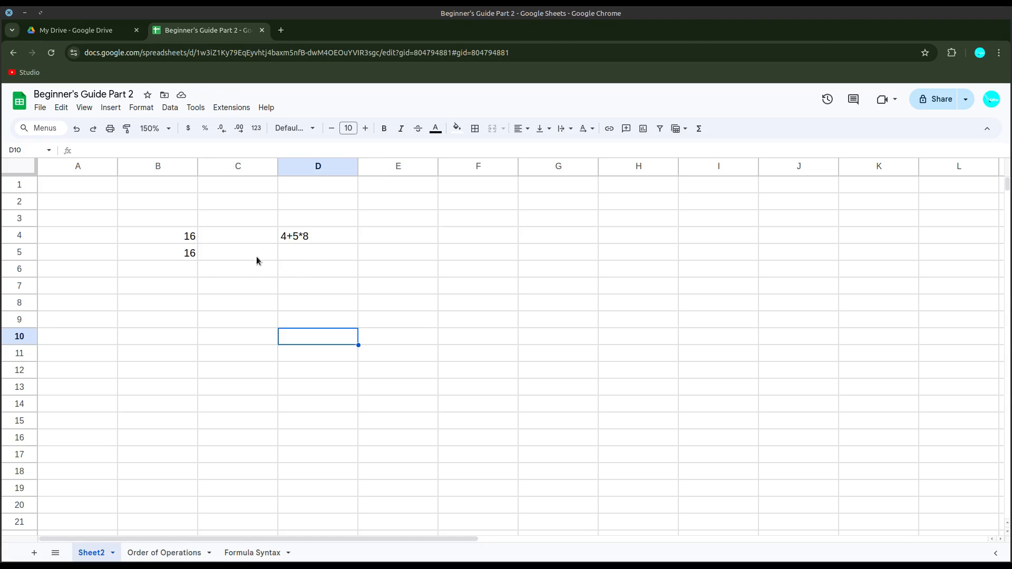
{"action": "left_click", "coordinate": [306, 236]}
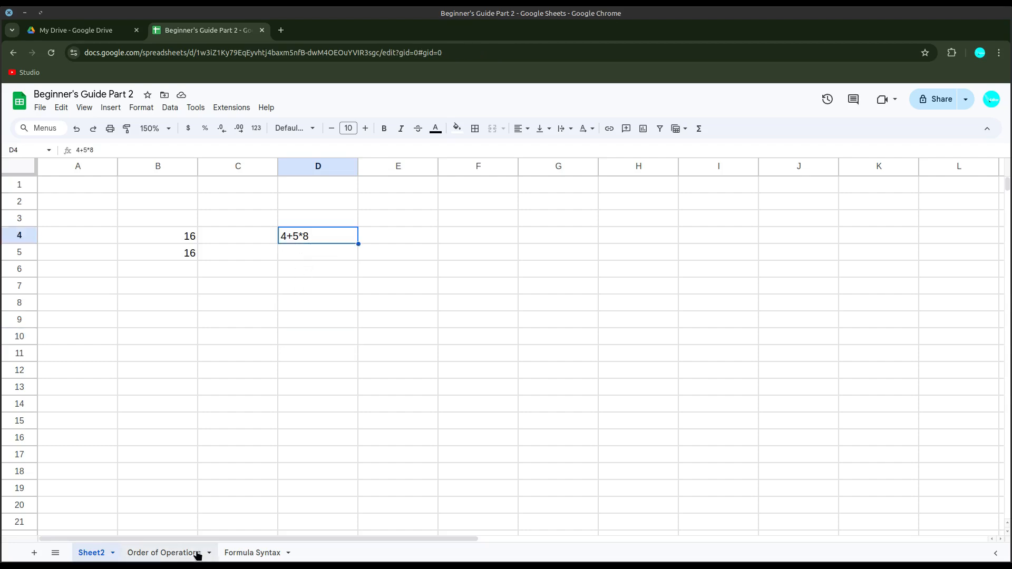
Step: Clear the example calculations in cells E4:E8 of the Order of Operations sheet
{"action": "left_click", "coordinate": [199, 552]}
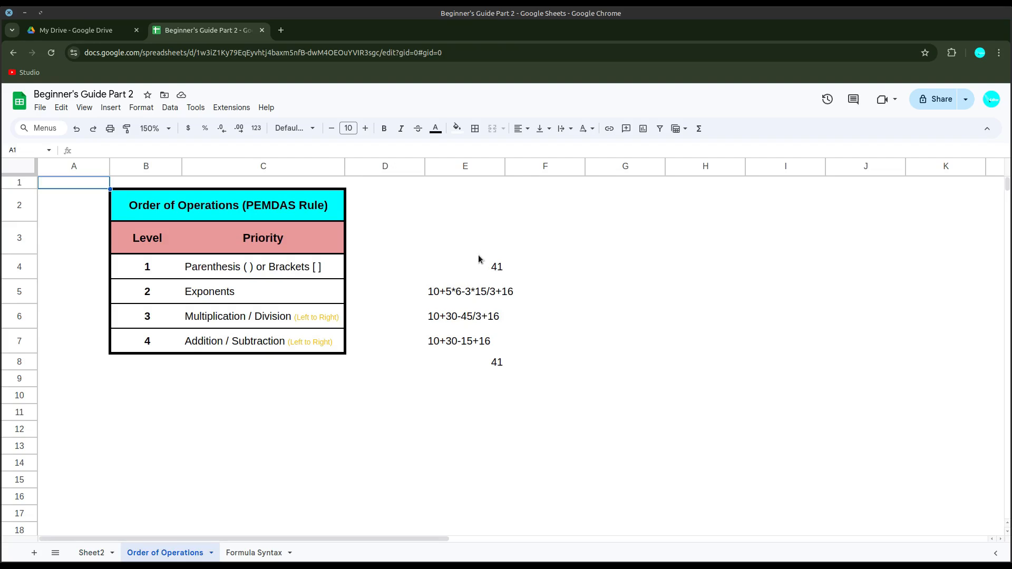
{"action": "left_click_drag", "start_coordinate": [472, 267], "coordinate": [461, 362]}
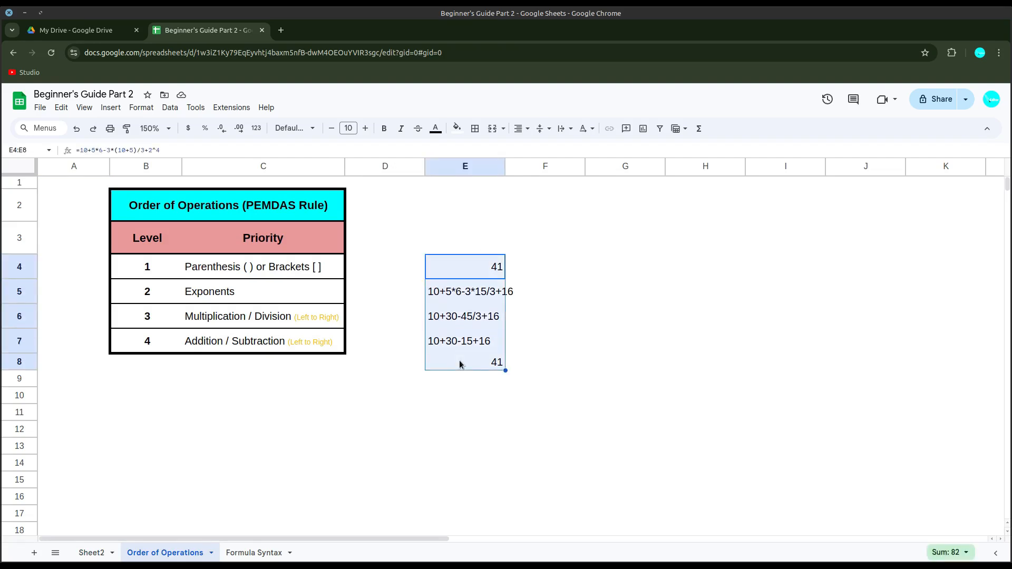
{"action": "key", "text": "Delete"}
{"action": "left_click", "coordinate": [461, 364]}
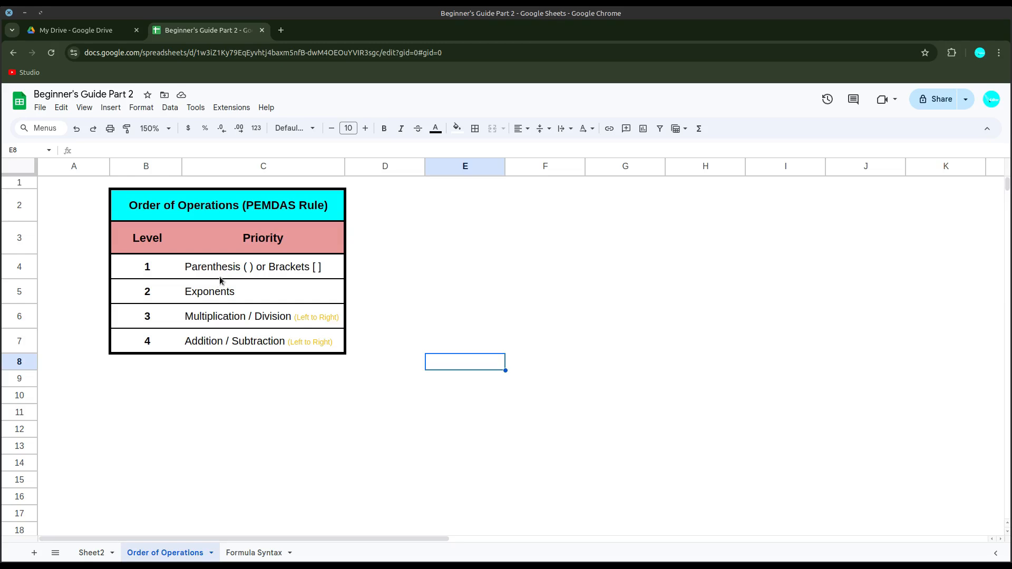
Step: Write the expression (4*8)/5 as plain text in cell E4 beside the PEMDAS table
{"action": "left_click", "coordinate": [449, 270]}
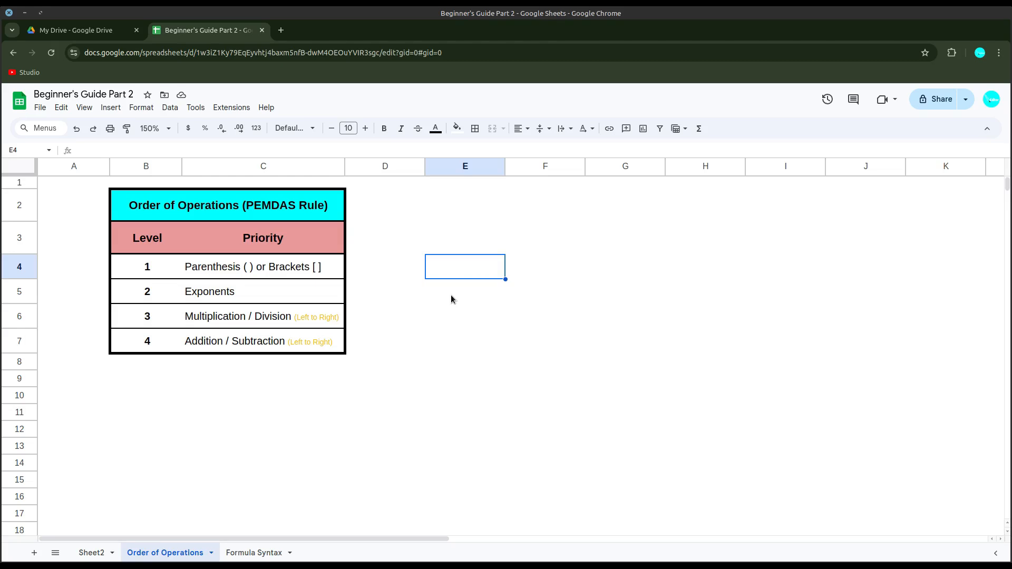
{"action": "type", "text": "(4*"}
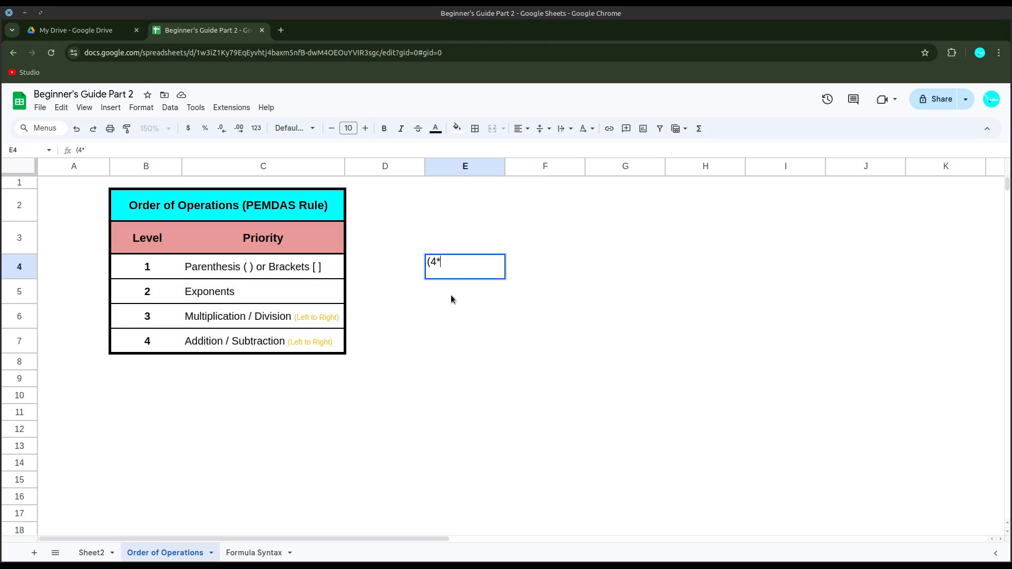
{"action": "type", "text": "8)/5"}
{"action": "key", "text": "Return"}
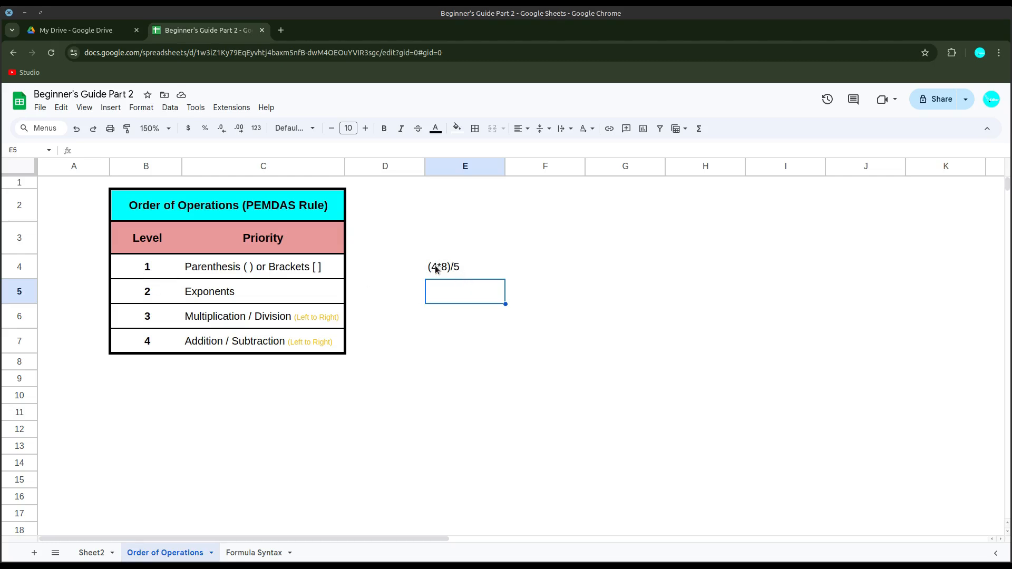
{"action": "left_click", "coordinate": [437, 268]}
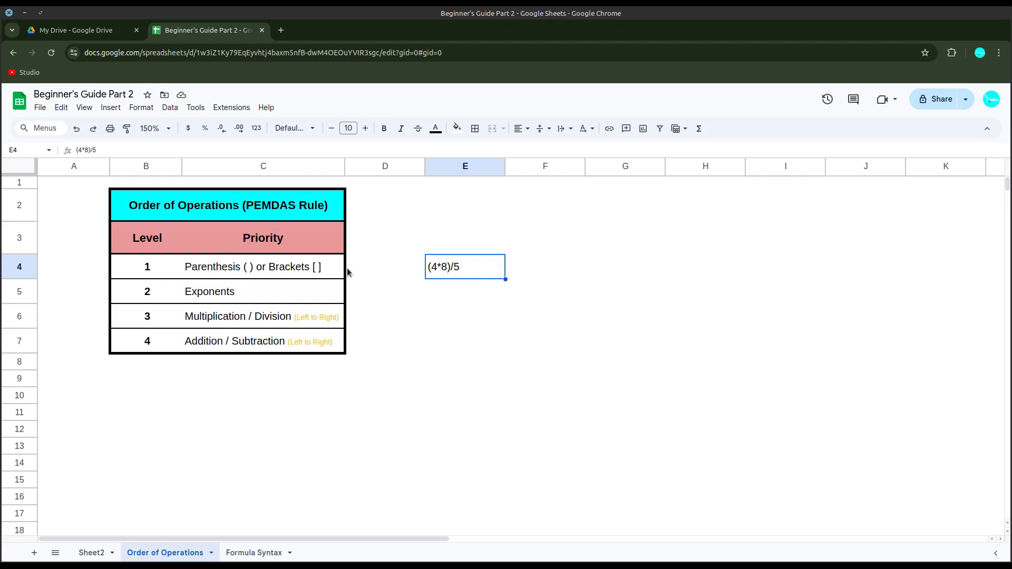
Step: Try the same calculation with square brackets by entering =[4*8]/5 in cell E5
{"action": "left_click", "coordinate": [440, 282]}
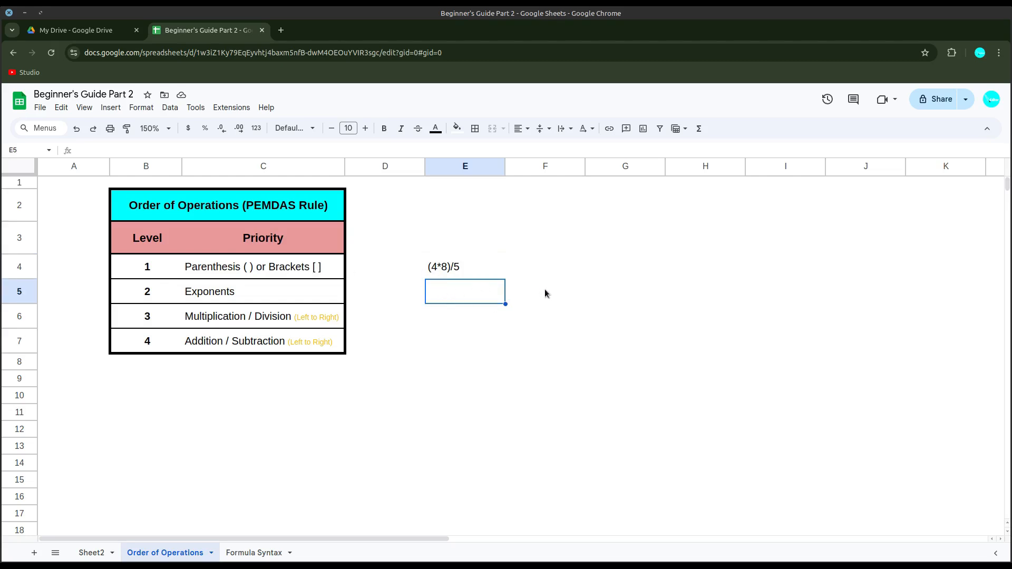
{"action": "type", "text": "=["}
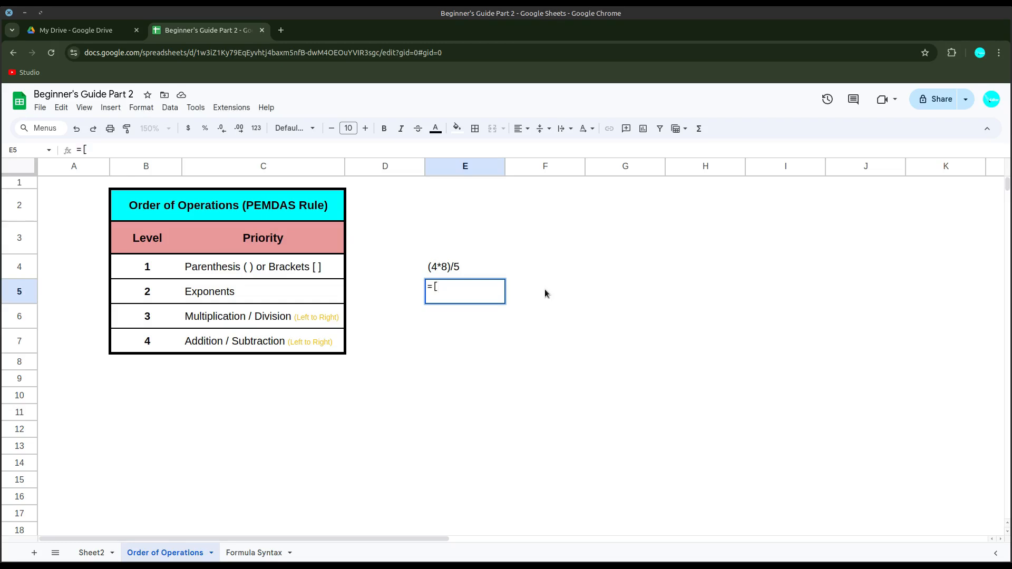
{"action": "type", "text": "4*8]/5"}
{"action": "key", "text": "Return"}
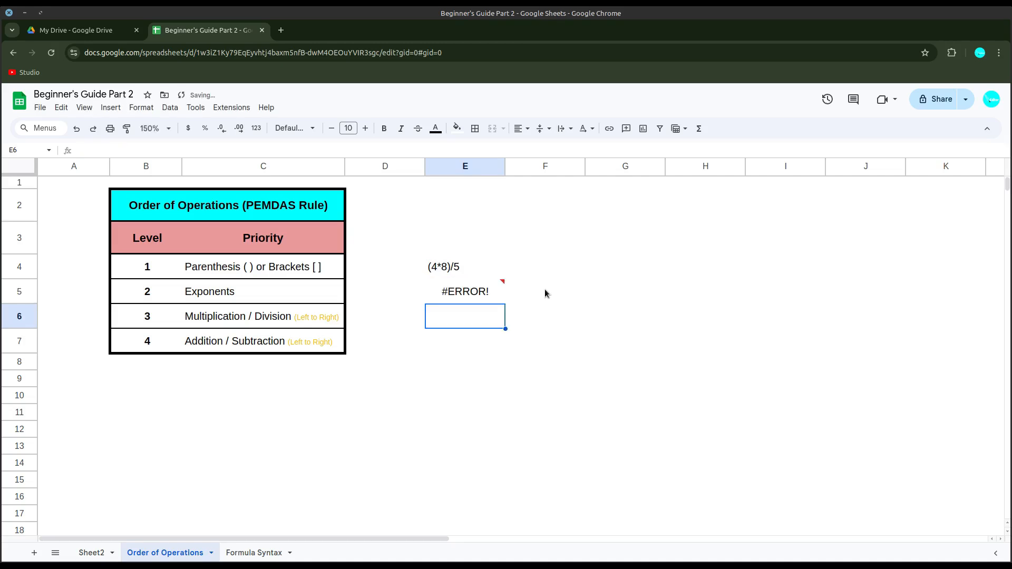
Step: Replace the square brackets in cell E5's formula with curly braces so it reads ={4*8}/5
{"action": "double_click", "coordinate": [452, 297]}
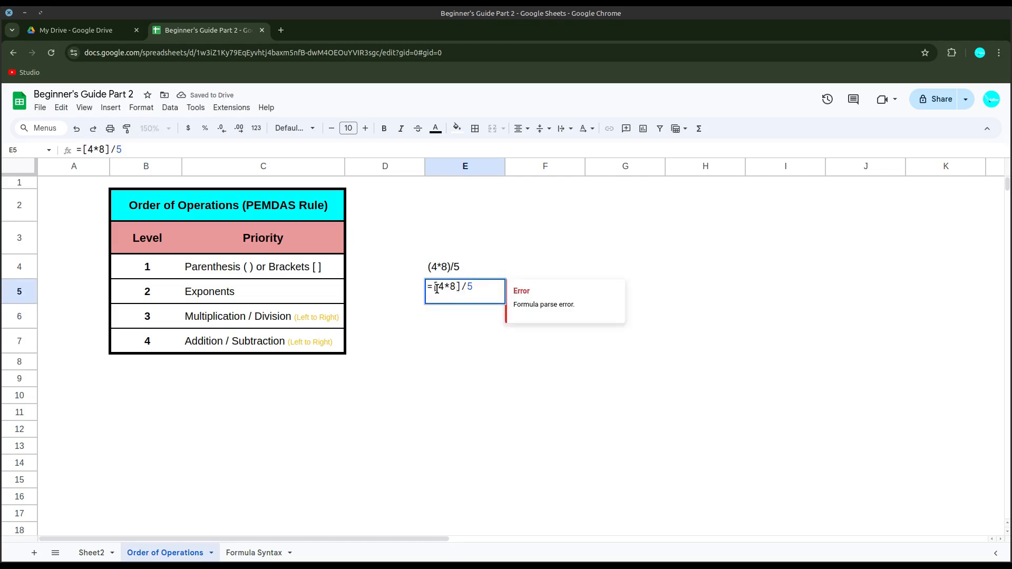
{"action": "left_click", "coordinate": [437, 288]}
{"action": "key", "text": "BackSpace"}
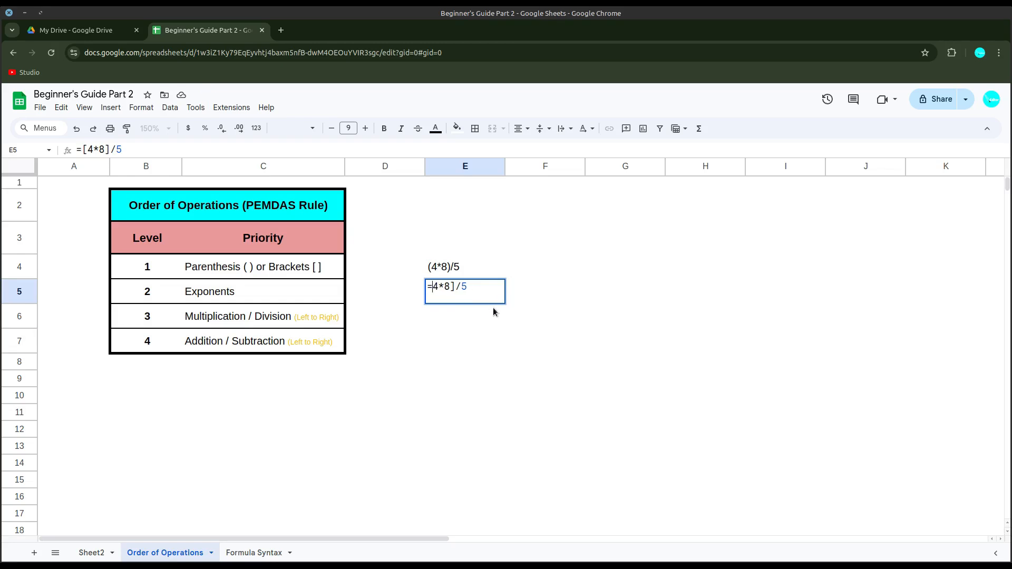
{"action": "type", "text": "{"}
{"action": "key", "text": "shift+Left"}
{"action": "key", "text": "Right"}
{"action": "key", "text": "BackSpace"}
{"action": "type", "text": "}"}
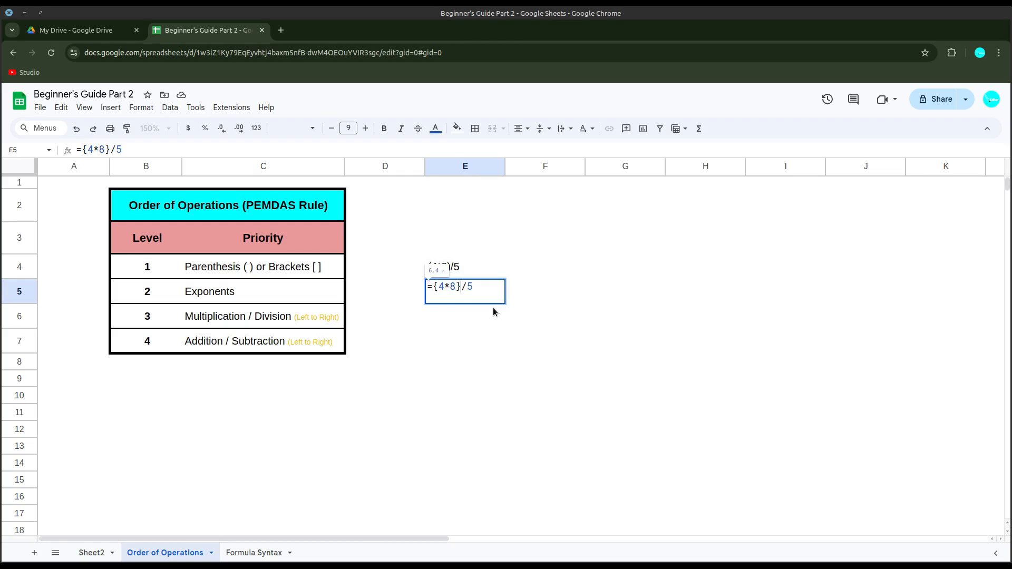
{"action": "key", "text": "Return"}
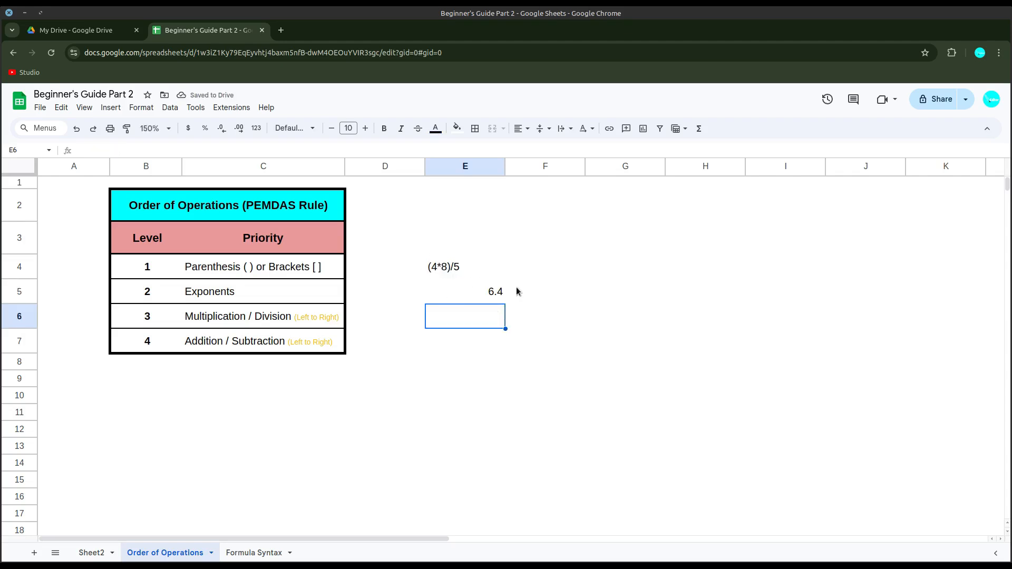
Step: Clear the bracket examples from cells E4:E5
{"action": "left_click_drag", "start_coordinate": [458, 276], "coordinate": [454, 296]}
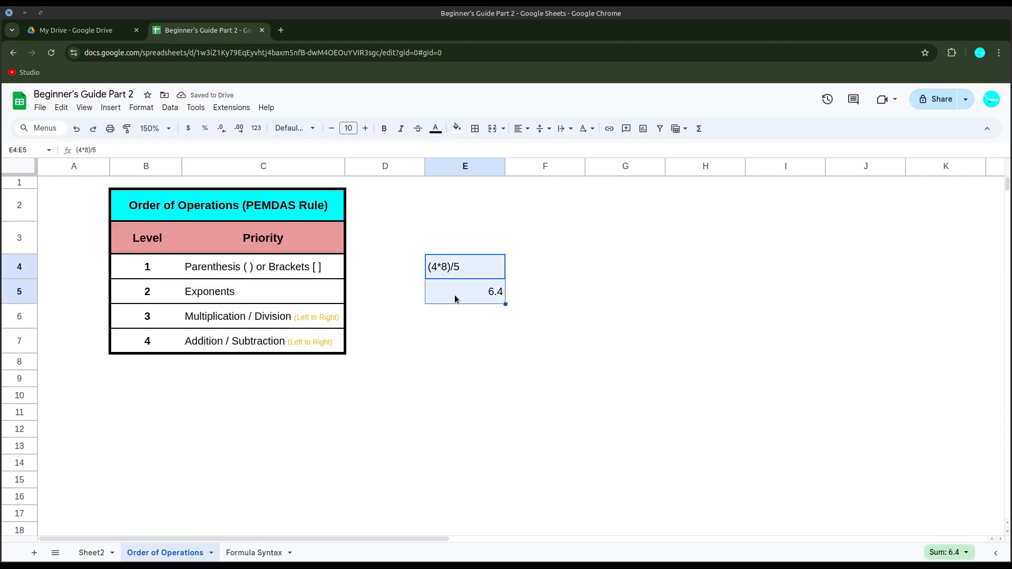
{"action": "key", "text": "Delete"}
{"action": "left_click", "coordinate": [454, 295]}
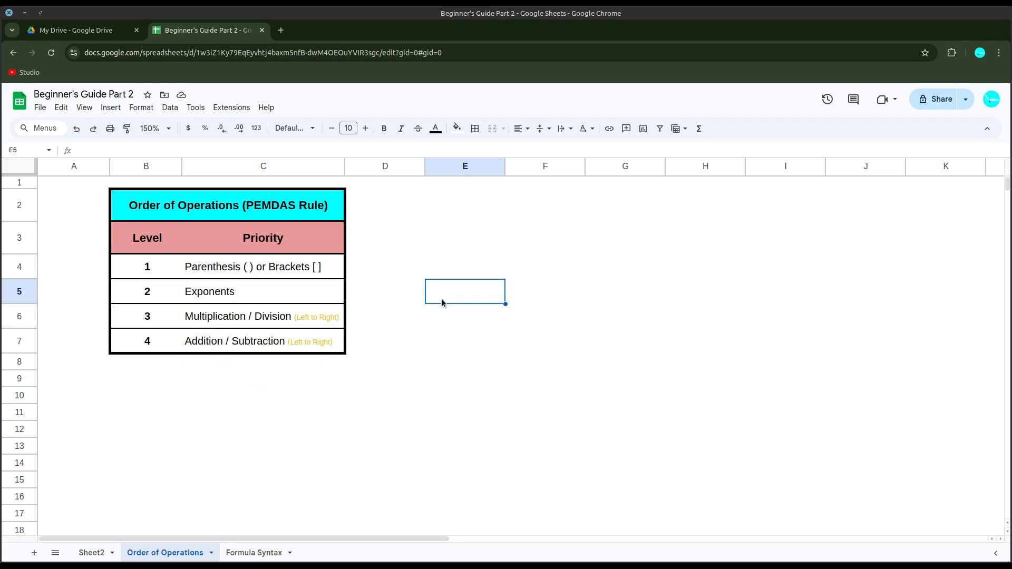
Step: Write the expression 10*5+6^3/(4+8)-20 as plain text in cell E4
{"action": "left_click", "coordinate": [432, 272]}
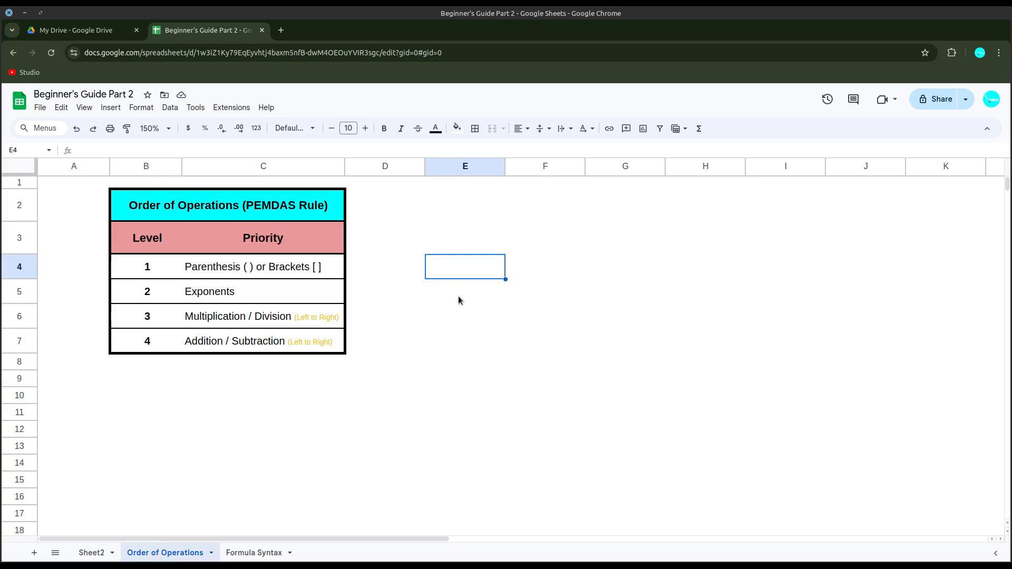
{"action": "type", "text": "10*5"}
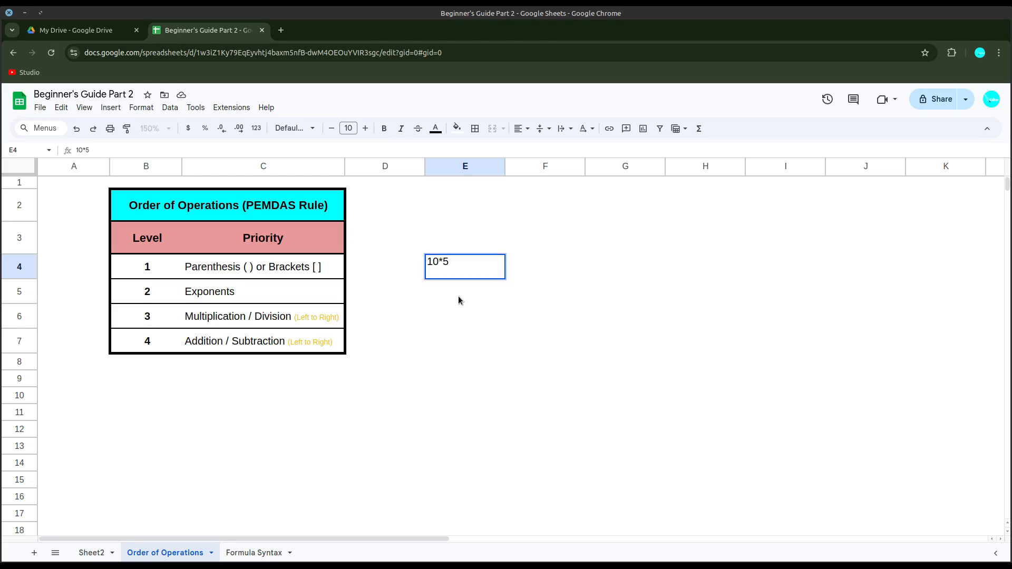
{"action": "type", "text": "+6^3/(4+8)"}
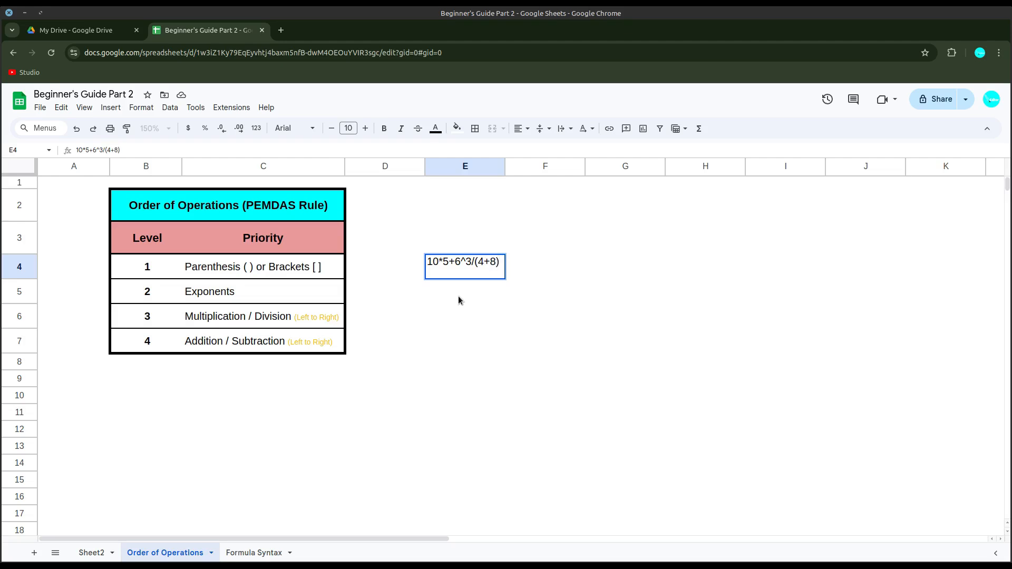
{"action": "type", "text": "-20"}
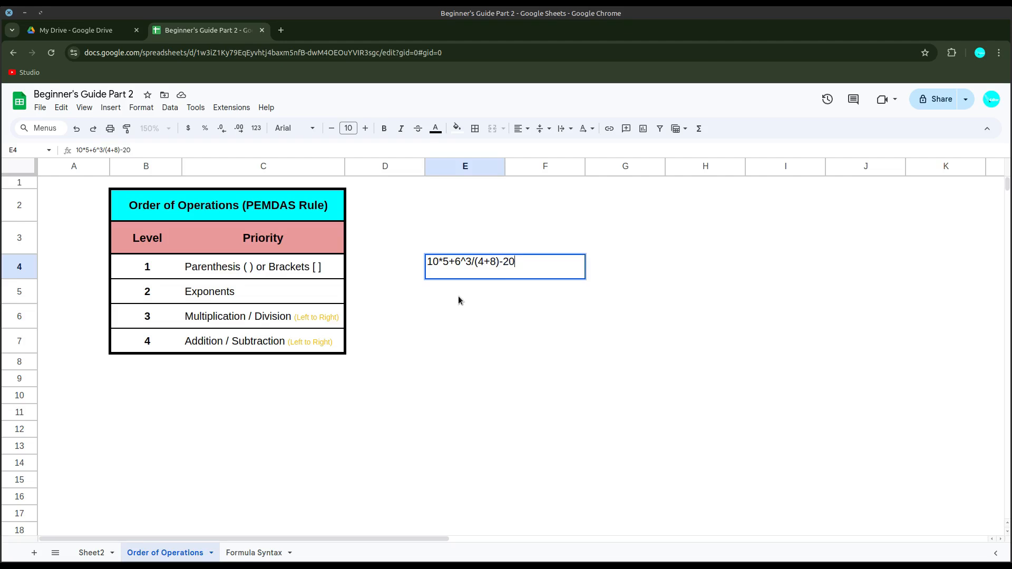
{"action": "key", "text": "Return"}
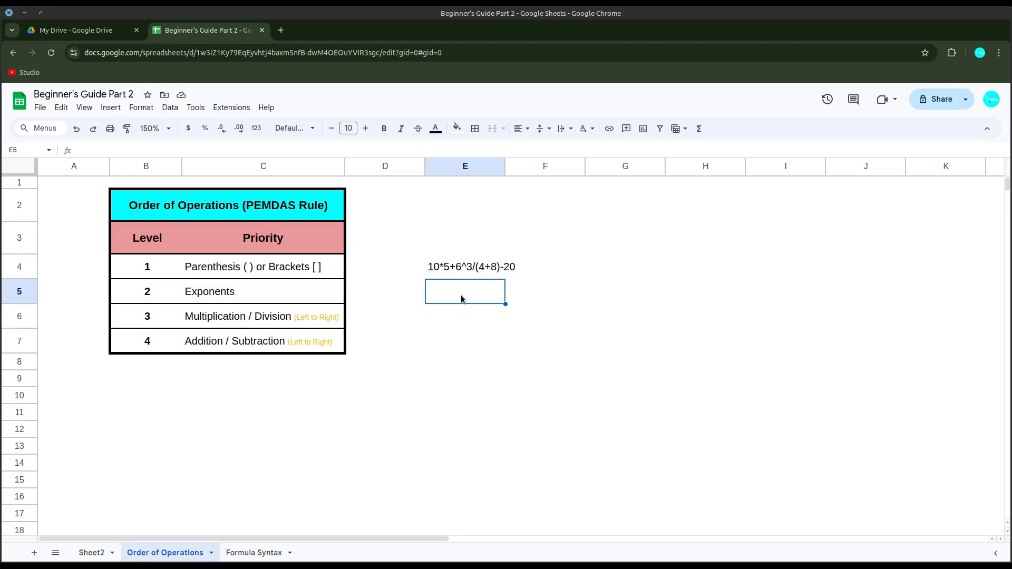
Step: Write the expression with its parentheses resolved, 10*5+6^3/12-20, as plain text in cell E5
{"action": "type", "text": "10"}
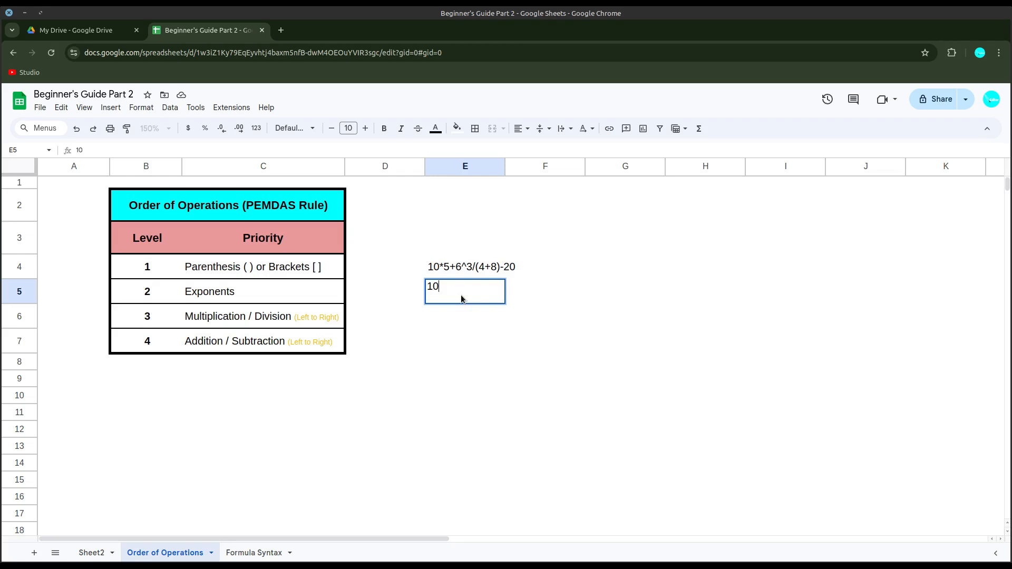
{"action": "type", "text": "*5+6^3/("}
{"action": "type", "text": "12"}
{"action": "key", "text": "shift+Left"}
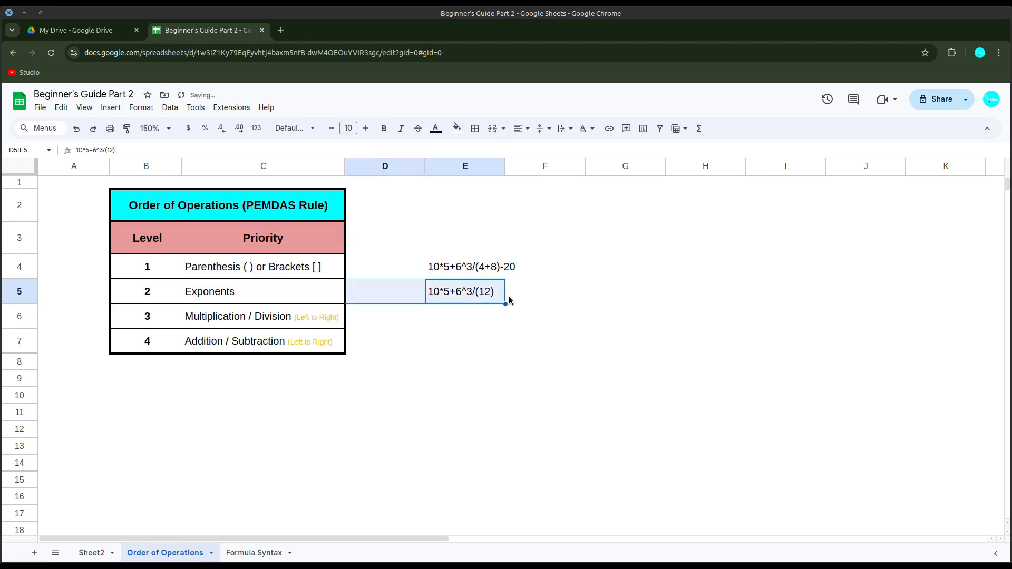
{"action": "key", "text": "Right"}
{"action": "key", "text": "Left"}
{"action": "key", "text": "Return"}
{"action": "key", "text": "BackSpace"}
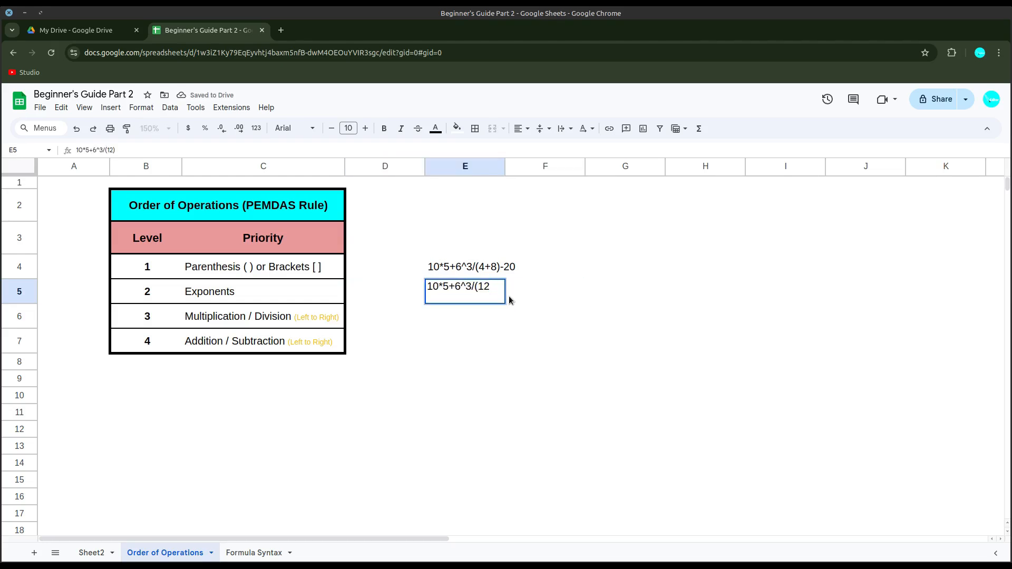
{"action": "key", "text": "BackSpace"}
{"action": "type", "text": "-20"}
{"action": "key", "text": "Return"}
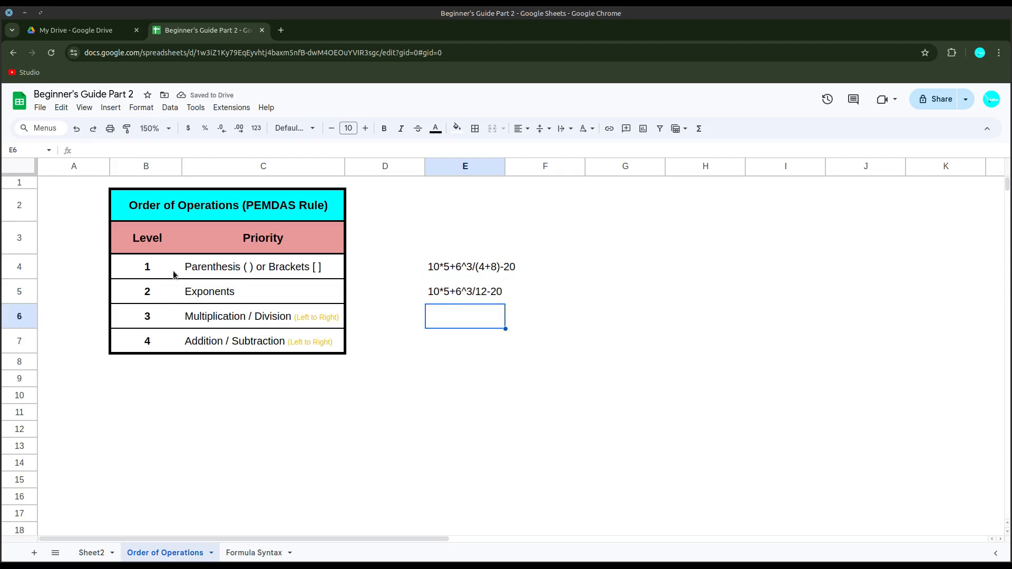
Step: Following the Exponents level of the PEMDAS table, write 10*5+216/12-20 as plain text in cell E6
{"action": "left_click", "coordinate": [157, 275]}
{"action": "key", "text": "shift+Right"}
{"action": "key", "text": "shift+Up"}
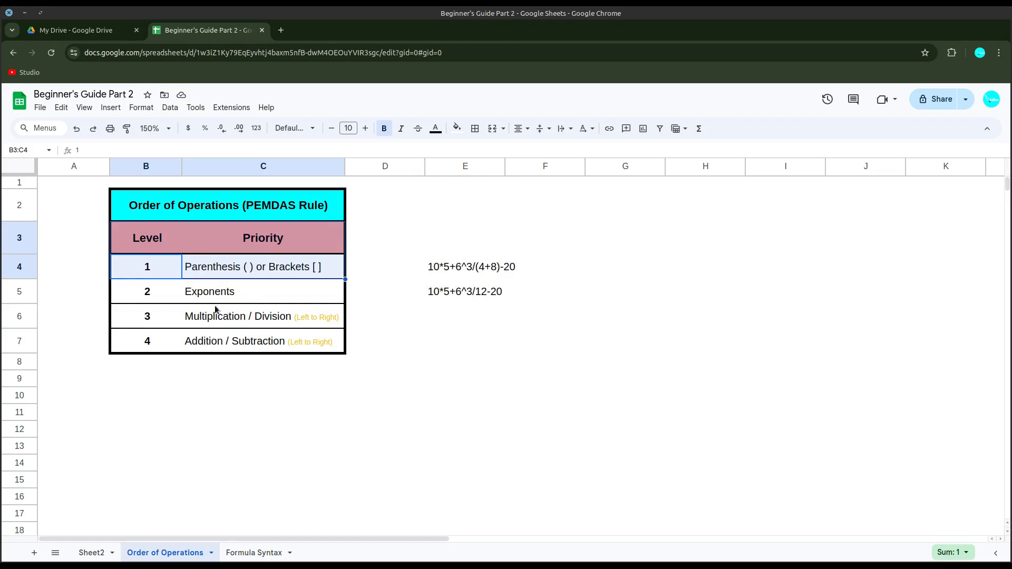
{"action": "left_click_drag", "start_coordinate": [158, 299], "coordinate": [239, 292]}
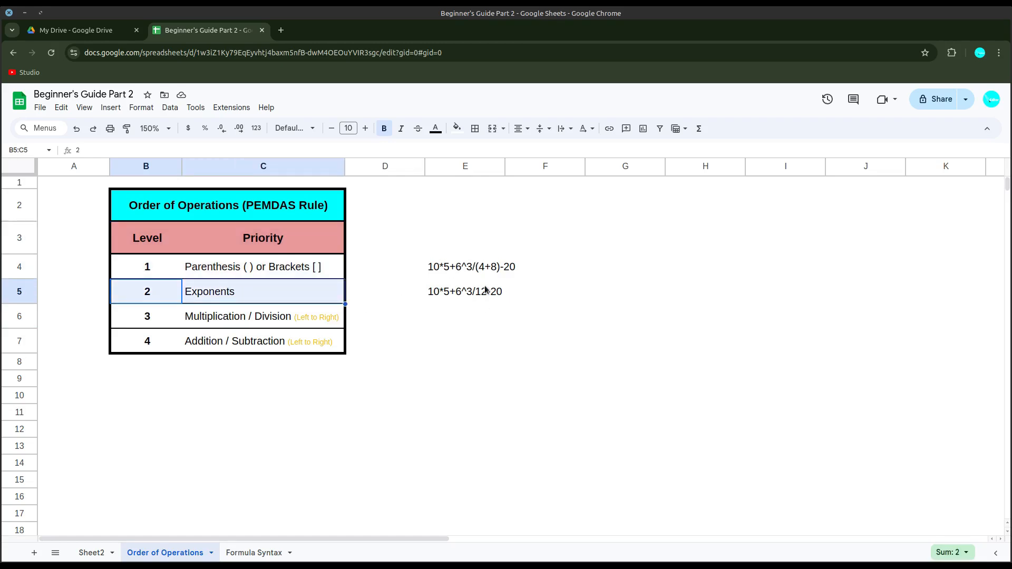
{"action": "left_click", "coordinate": [434, 313]}
{"action": "type", "text": "10*"}
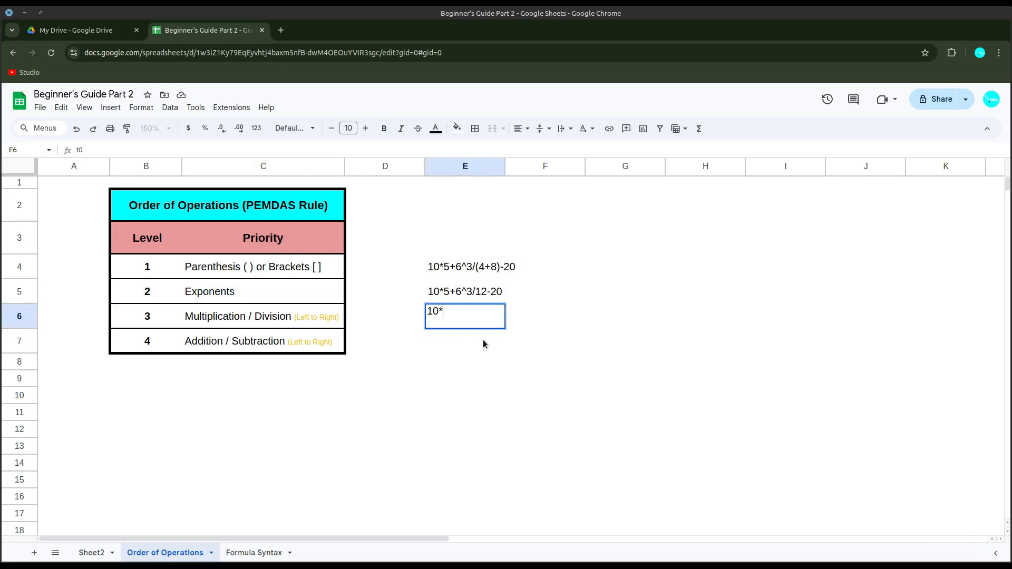
{"action": "type", "text": "5+2"}
{"action": "type", "text": "16"}
{"action": "type", "text": "/12"}
{"action": "type", "text": "-2"}
{"action": "type", "text": "0"}
{"action": "key", "text": "Return"}
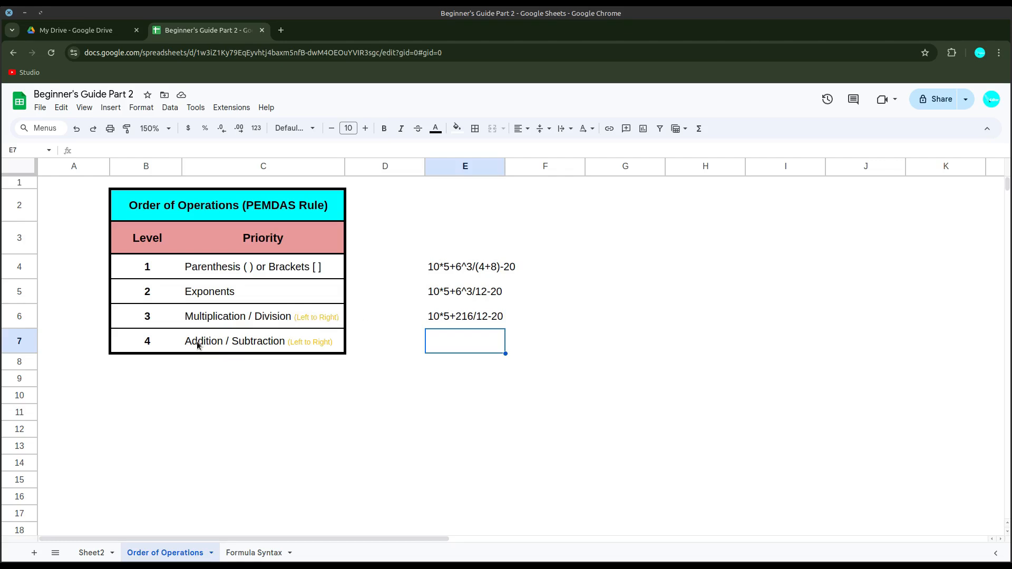
Step: Write the multiplied and divided expression 50+18-20 as plain text in cell E7 and the final answer 48 in cell E8
{"action": "double_click", "coordinate": [436, 341]}
{"action": "type", "text": "10*"}
{"action": "key", "text": "BackSpace"}
{"action": "key", "text": "BackSpace"}
{"action": "key", "text": "BackSpace"}
{"action": "type", "text": "50+"}
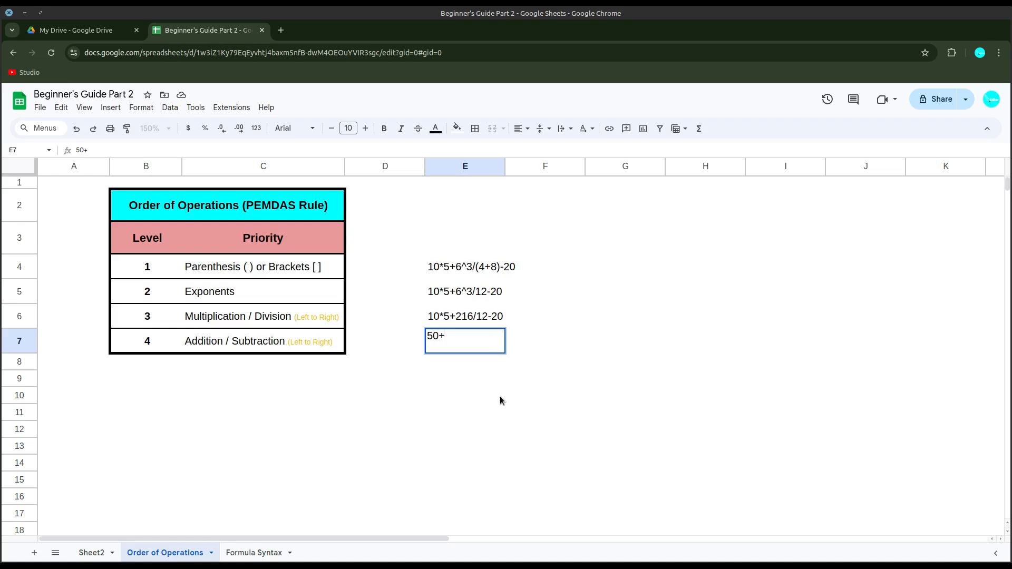
{"action": "type", "text": "18-20"}
{"action": "key", "text": "Return"}
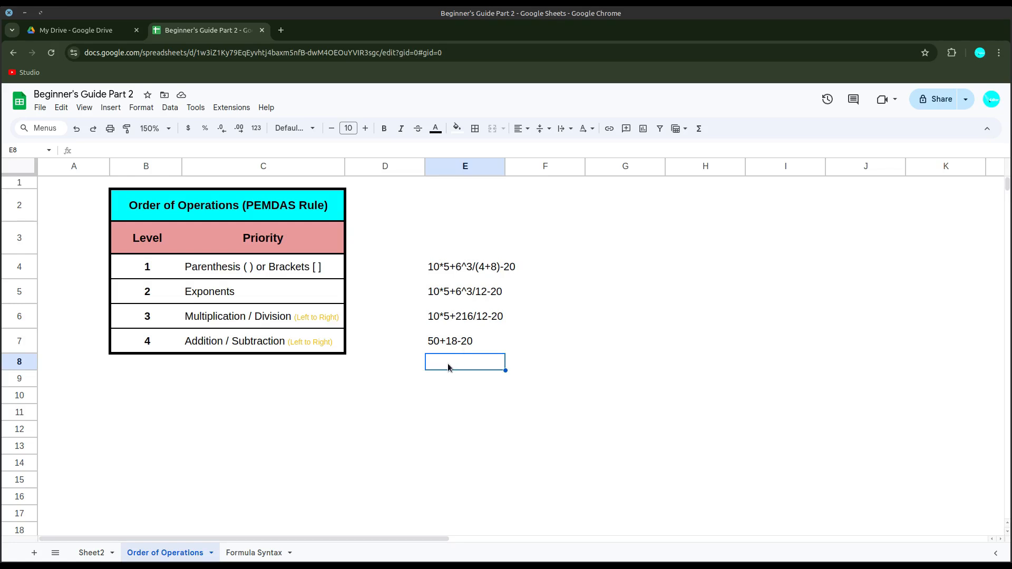
{"action": "type", "text": "48"}
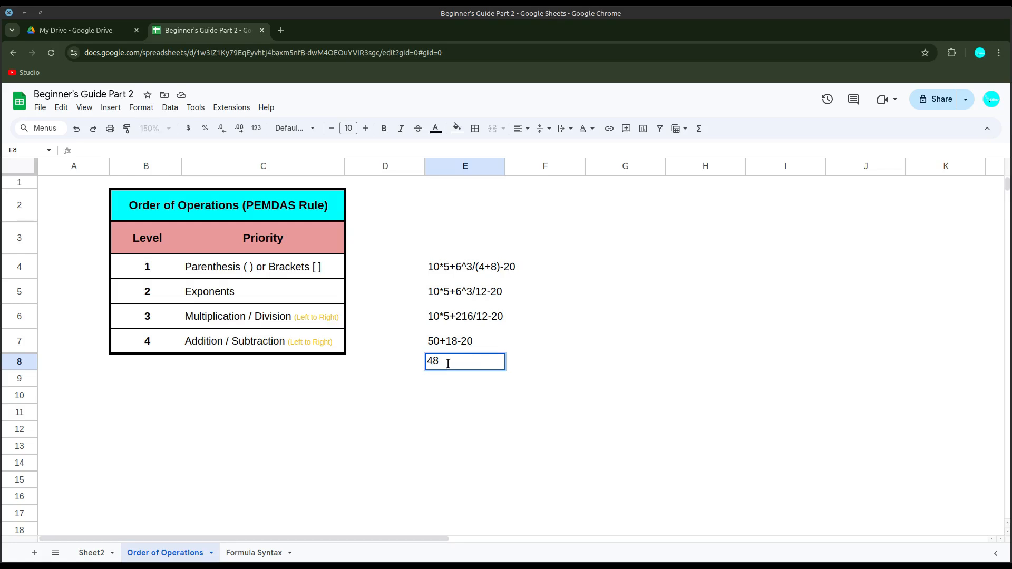
{"action": "key", "text": "Return"}
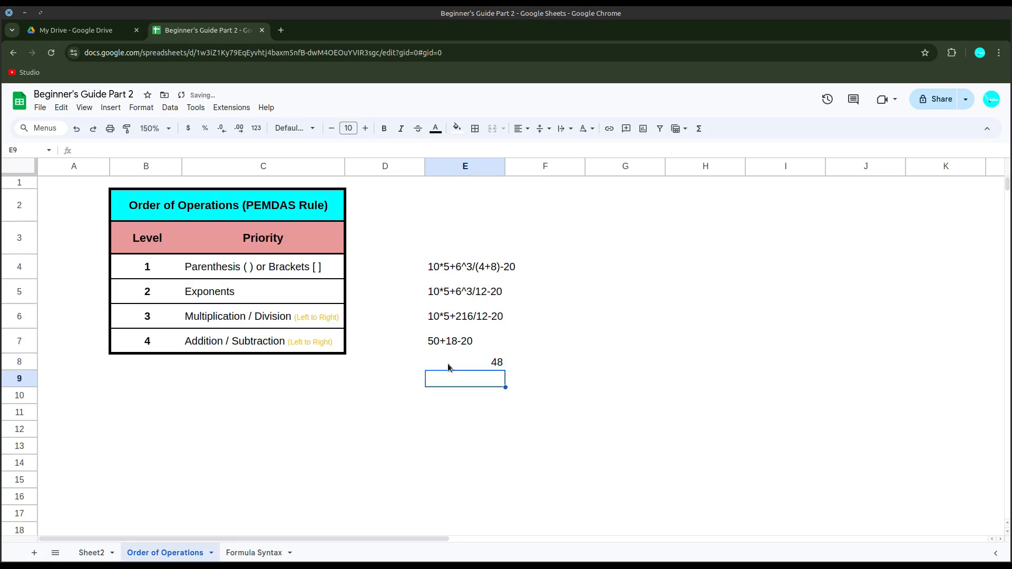
Step: Turn the text expression in cell E4 into the working formula =10*5+6^3/(4+8)-20
{"action": "double_click", "coordinate": [439, 269]}
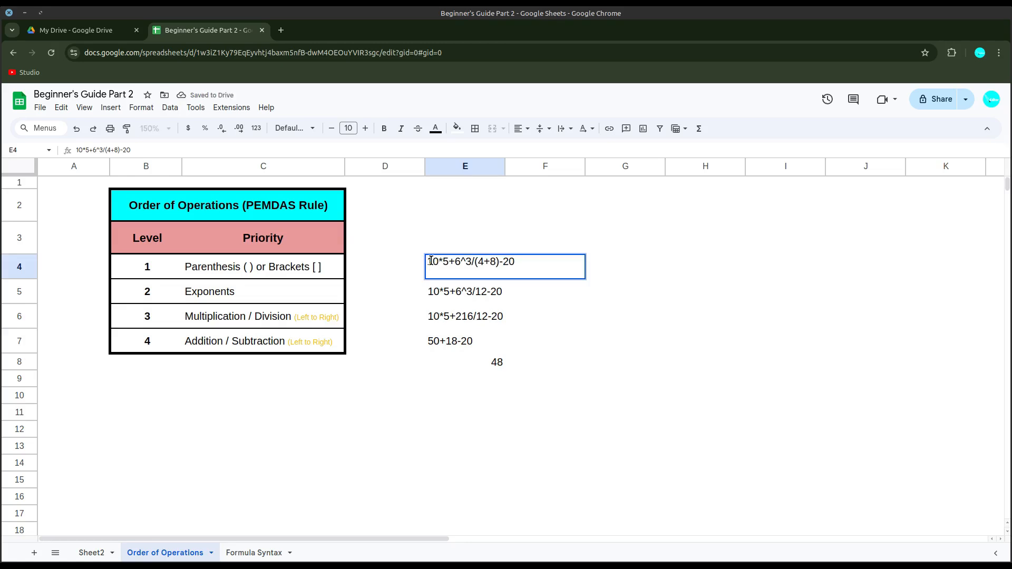
{"action": "type", "text": "="}
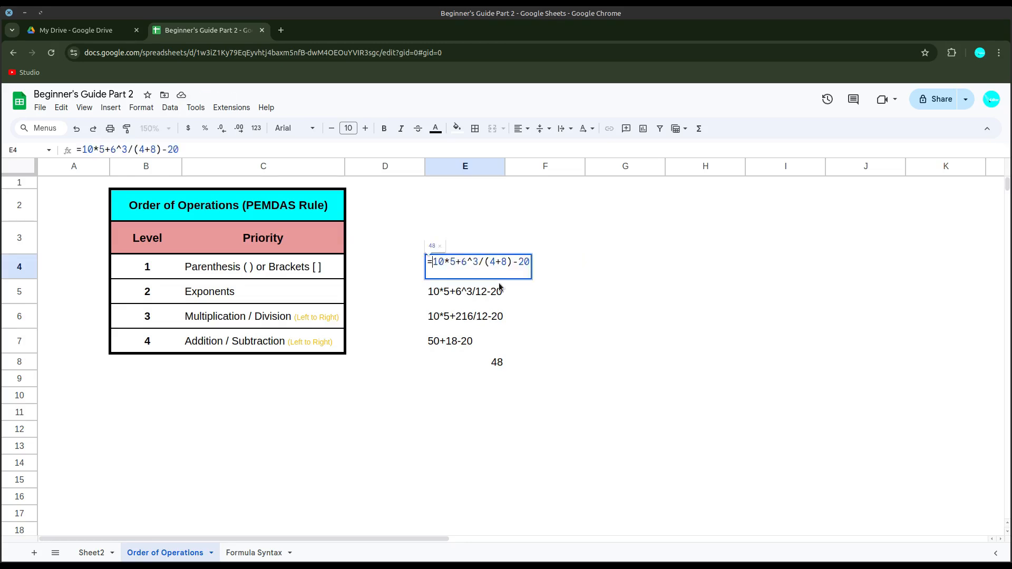
{"action": "key", "text": "Return"}
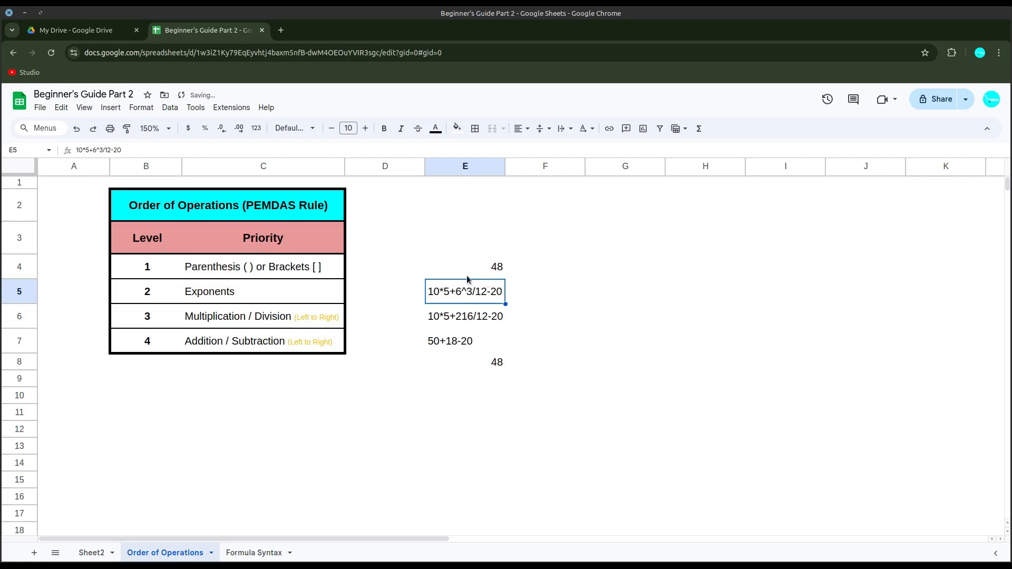